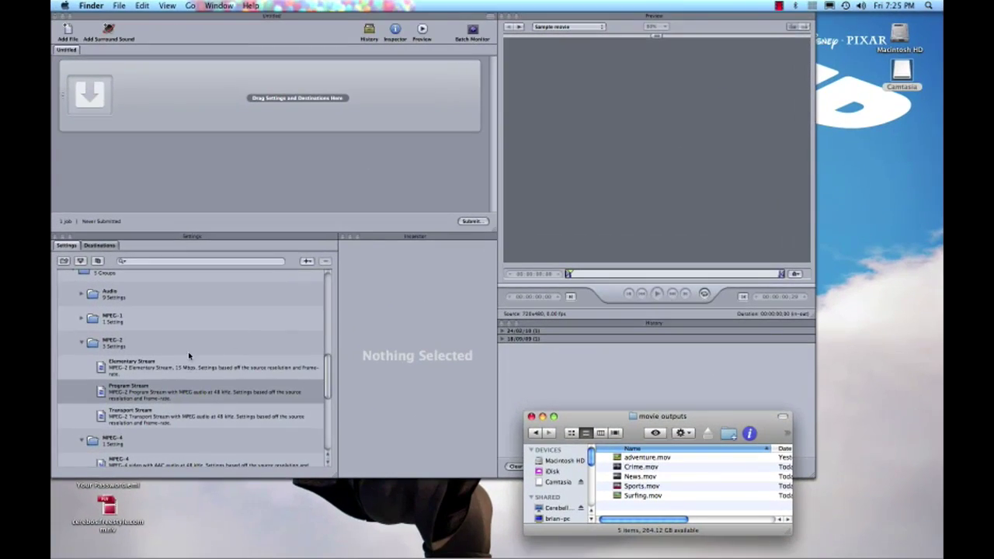
# - Add an MPEG-2 Program Stream target to the batch at HD 1920x1080, 23.98 fps
pyautogui.click(198, 395)
pyautogui.moveTo(199, 395); pyautogui.dragTo(299, 94)
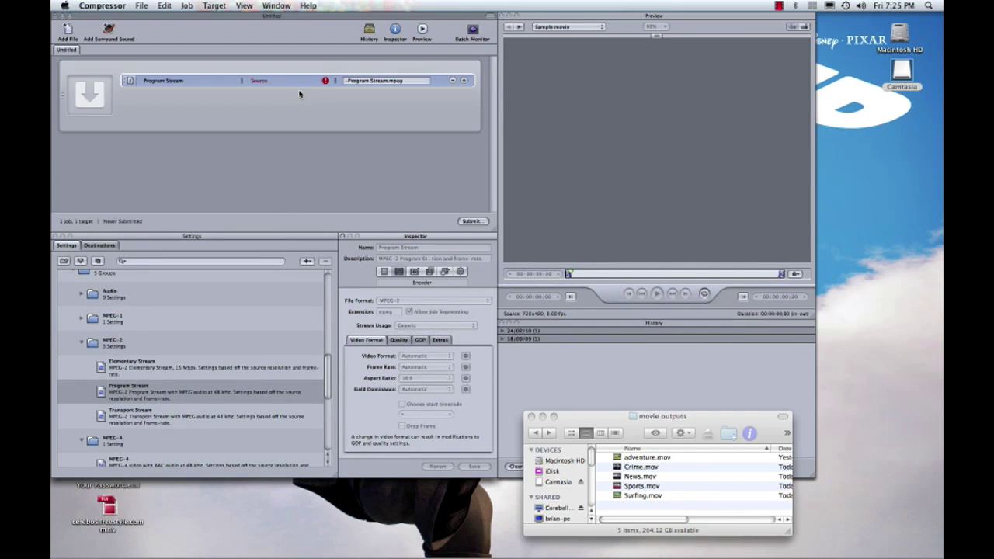
pyautogui.click(426, 356)
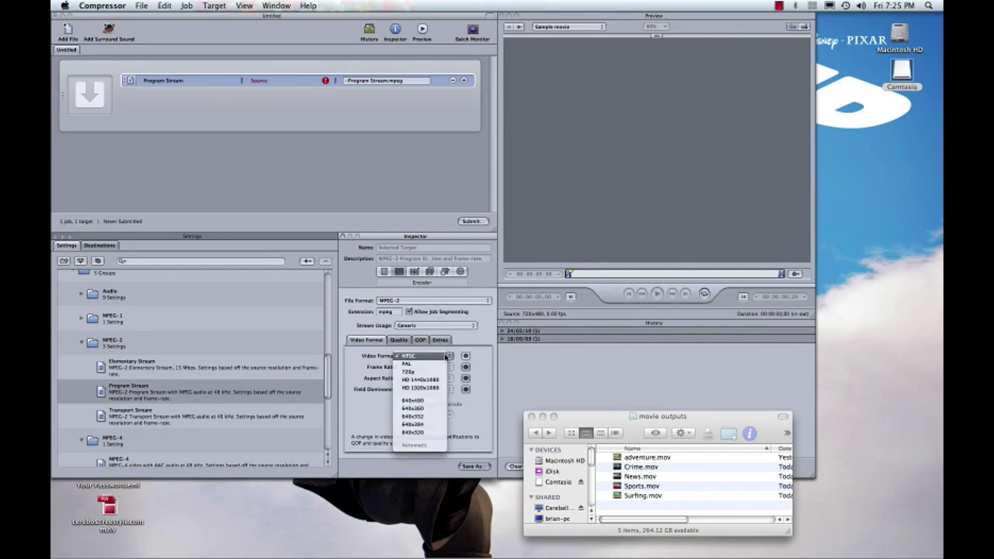
pyautogui.click(439, 389)
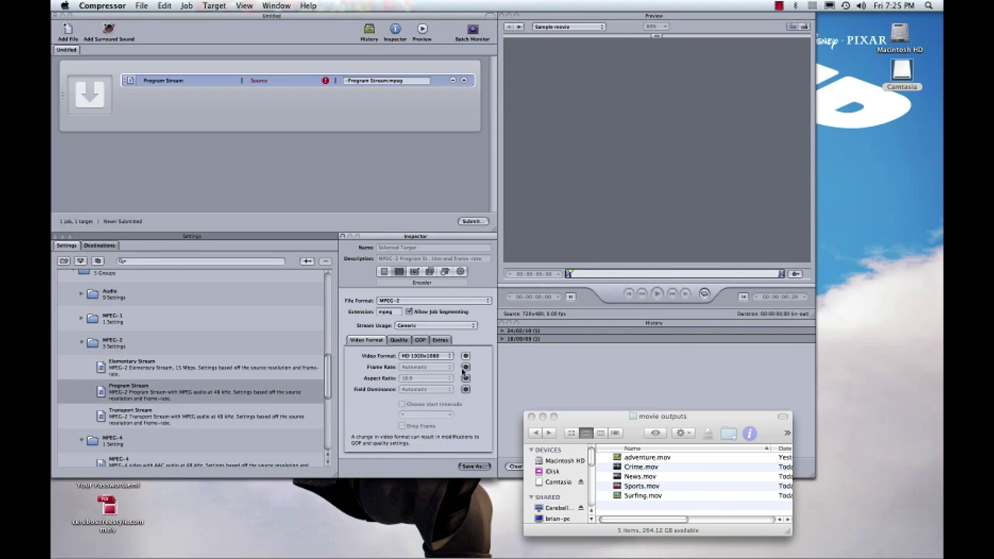
pyautogui.click(448, 372)
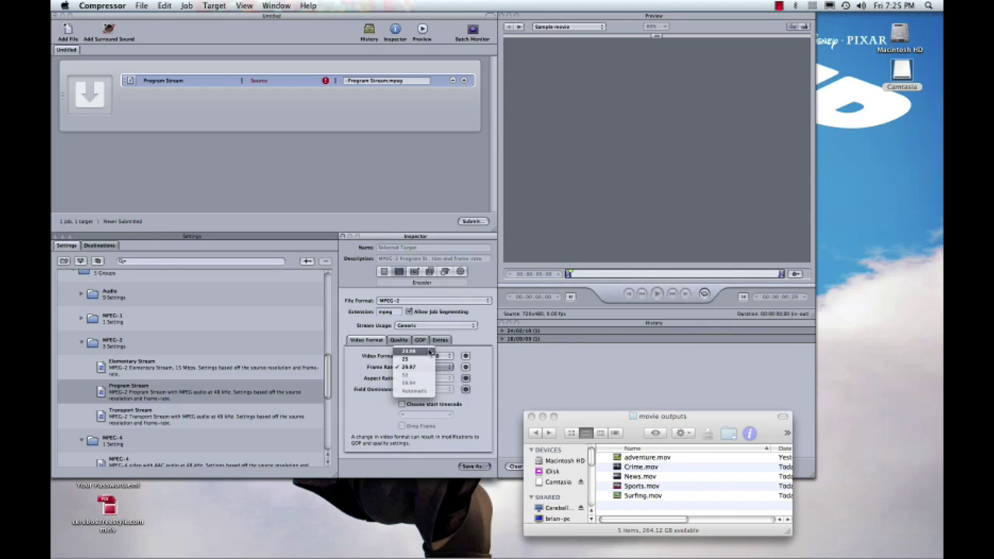
pyautogui.click(431, 354)
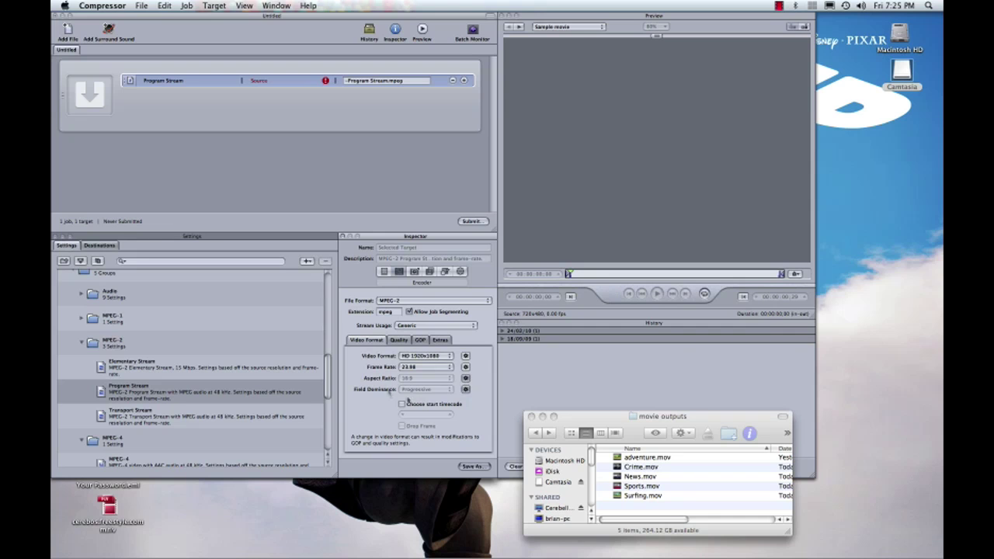
# - Raise the bit rates to about 25 Mbps average and 30 Mbps maximum, then begin saving as a setting
pyautogui.click(403, 344)
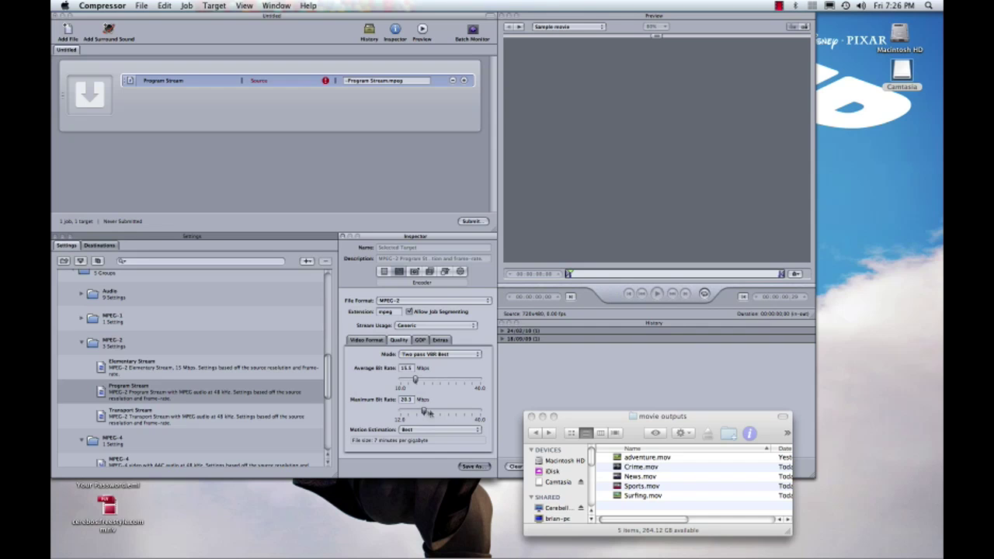
pyautogui.moveTo(430, 414); pyautogui.dragTo(435, 412)
pyautogui.moveTo(430, 379); pyautogui.dragTo(451, 413)
pyautogui.click(474, 466)
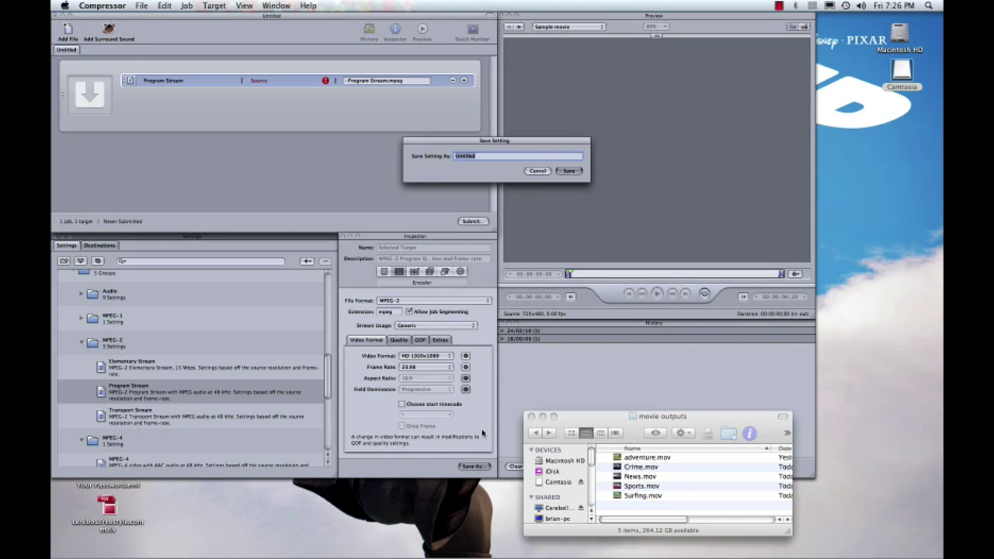
# - Name the custom setting Archive-MPEG2-1080p24-25MBPS and save it
pyautogui.write('Archive-MPEG2-1080p24-25MBPS')
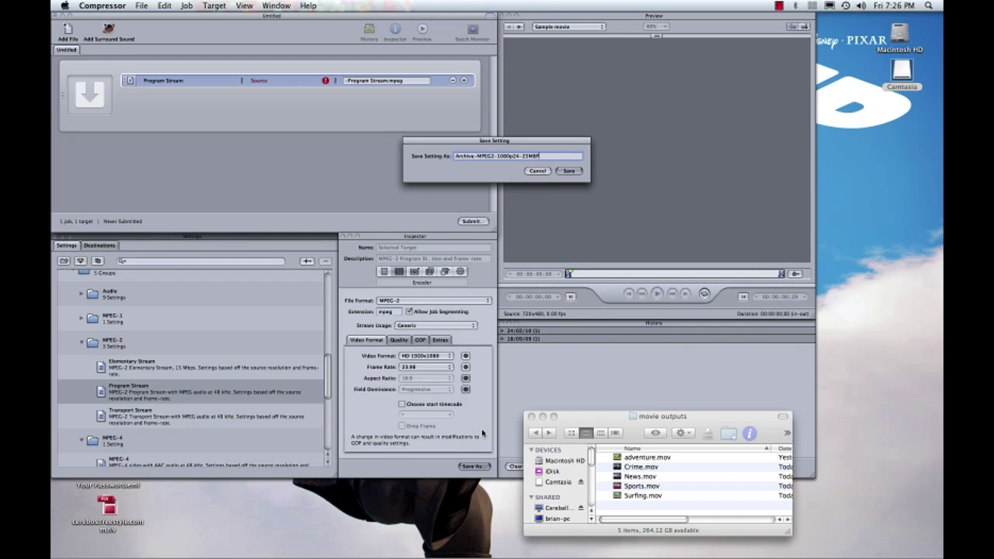
pyautogui.click(569, 170)
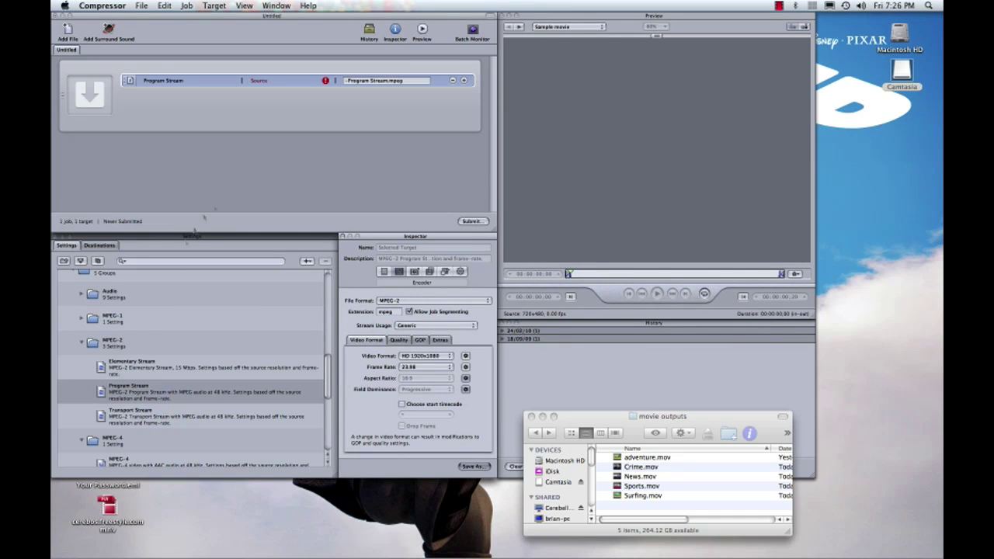
# - Add another Program Stream target to the batch with HD 1920x1080 video format
pyautogui.moveTo(181, 391); pyautogui.dragTo(268, 144)
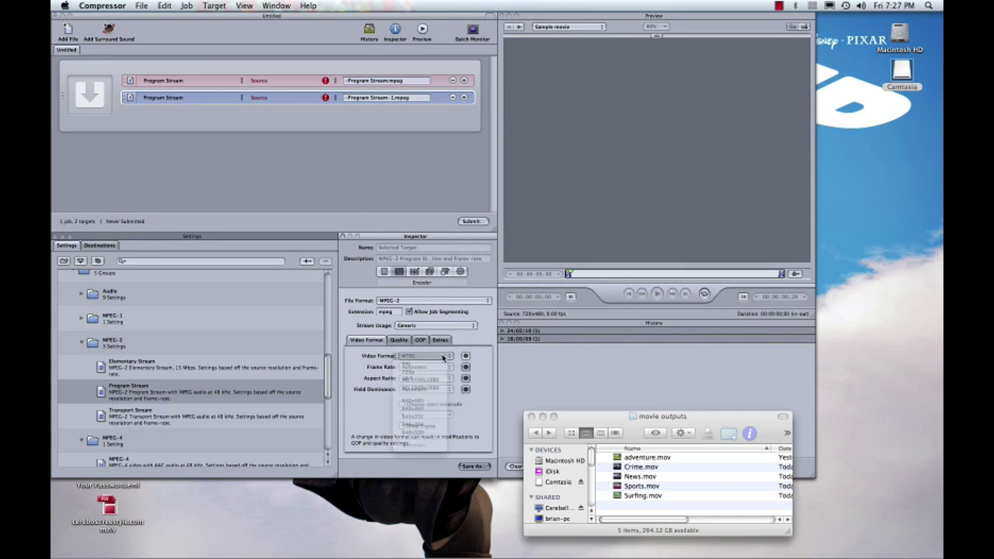
pyautogui.click(448, 355)
pyautogui.click(424, 388)
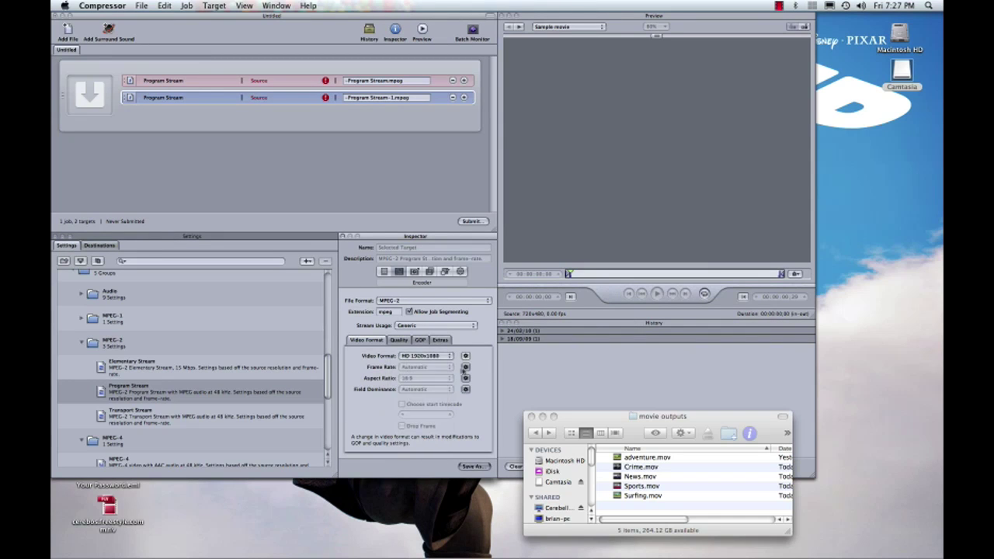
# - Lower its bit rates to about 10.8 Mbps average and 12.8 Mbps maximum
pyautogui.click(399, 340)
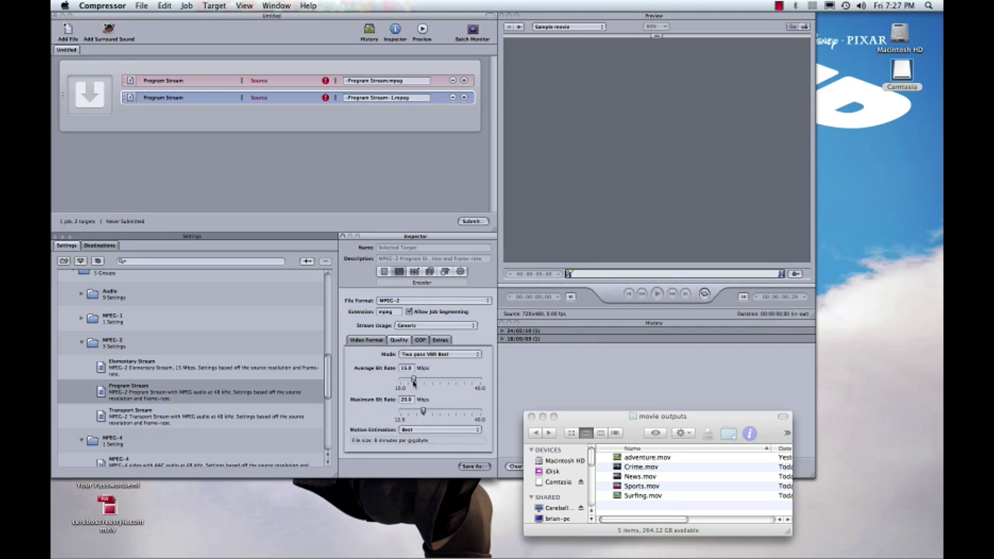
pyautogui.moveTo(423, 412); pyautogui.dragTo(418, 413)
pyautogui.moveTo(406, 380); pyautogui.dragTo(401, 413)
pyautogui.press('super+s')
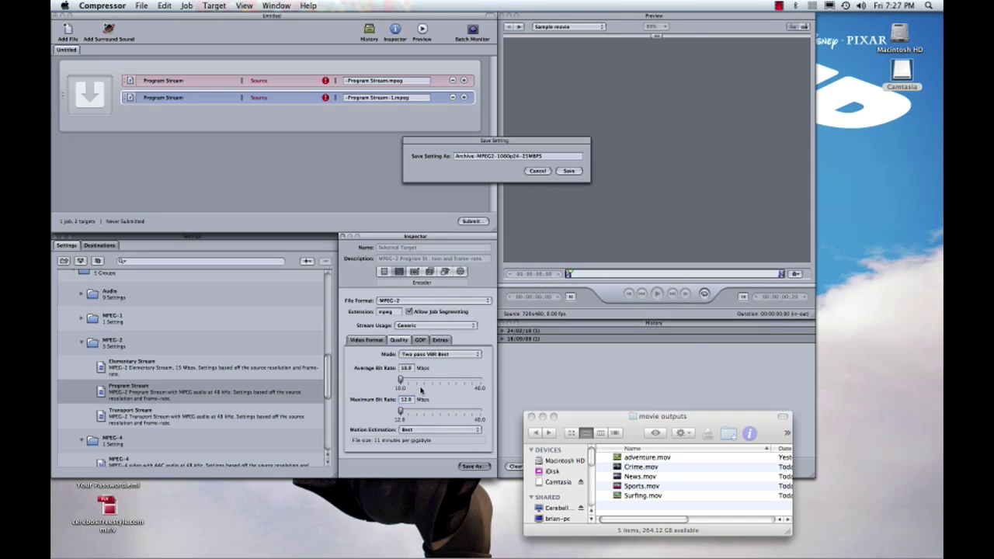
pyautogui.click(532, 172)
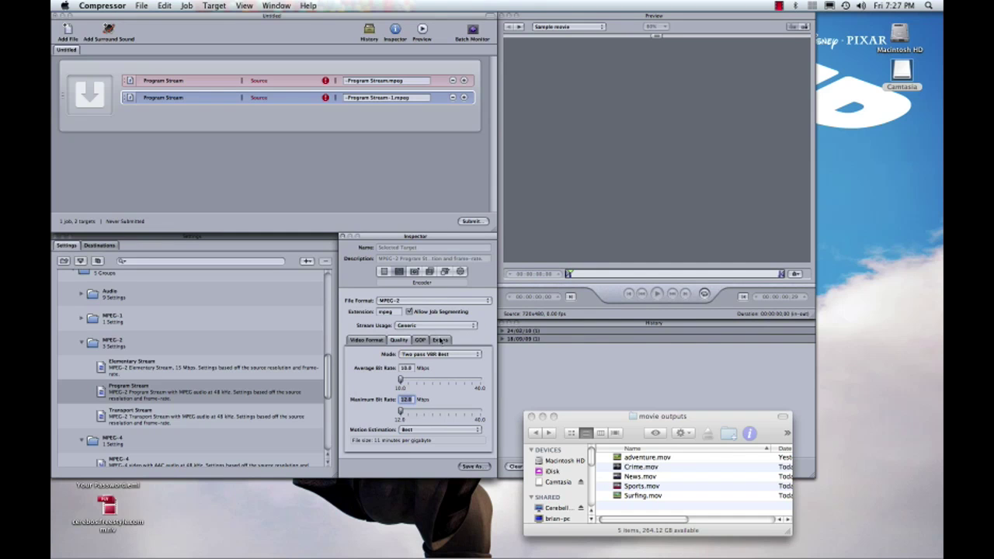
pyautogui.moveTo(329, 372); pyautogui.dragTo(329, 394)
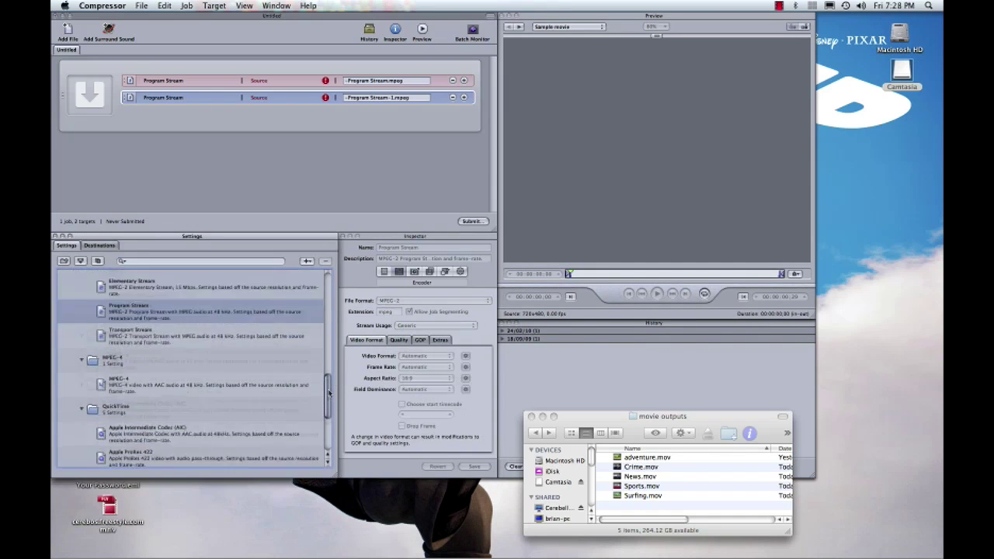
# - Drag the QuickTime H.264 setting into the batch as a new job and select its target
pyautogui.scroll(-5, 294, 376)
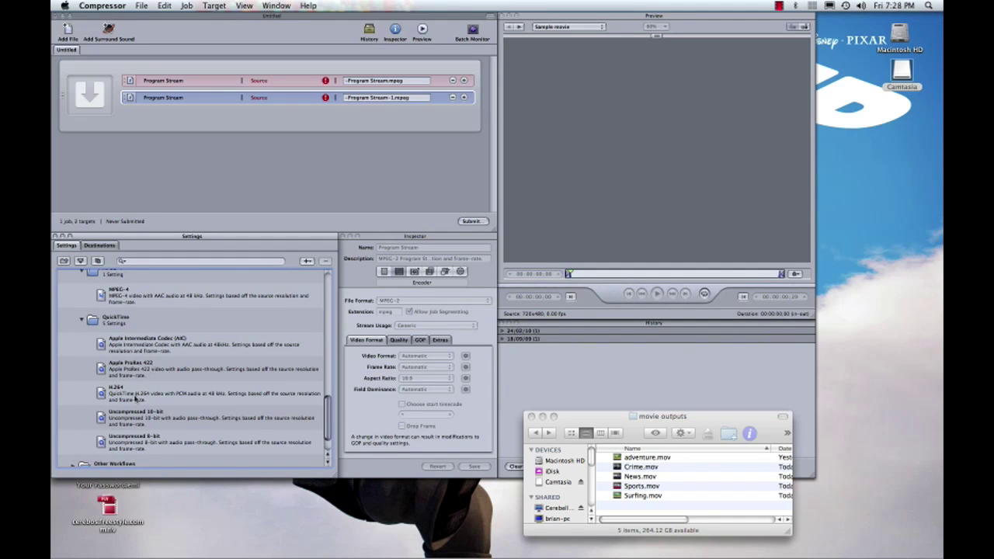
pyautogui.click(136, 400)
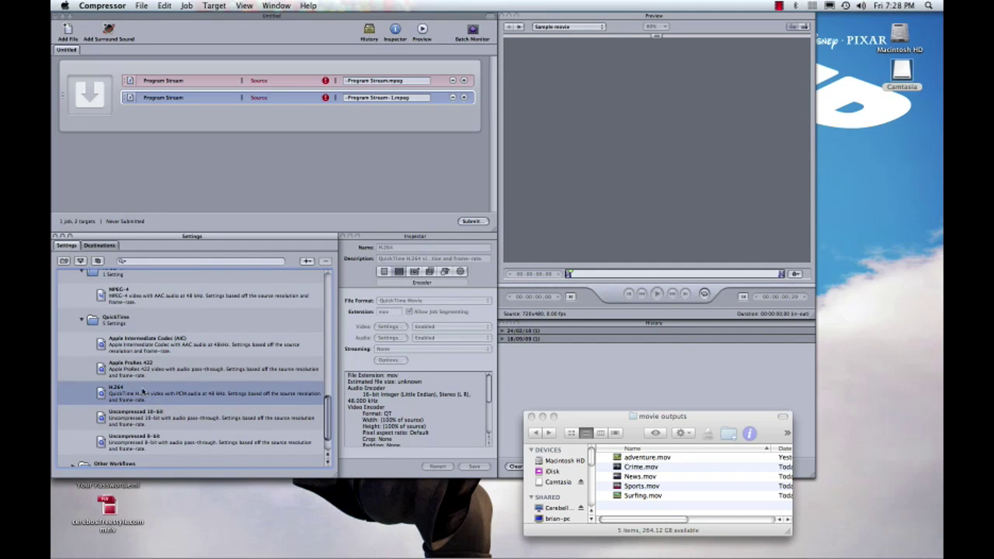
pyautogui.moveTo(111, 397); pyautogui.dragTo(195, 167)
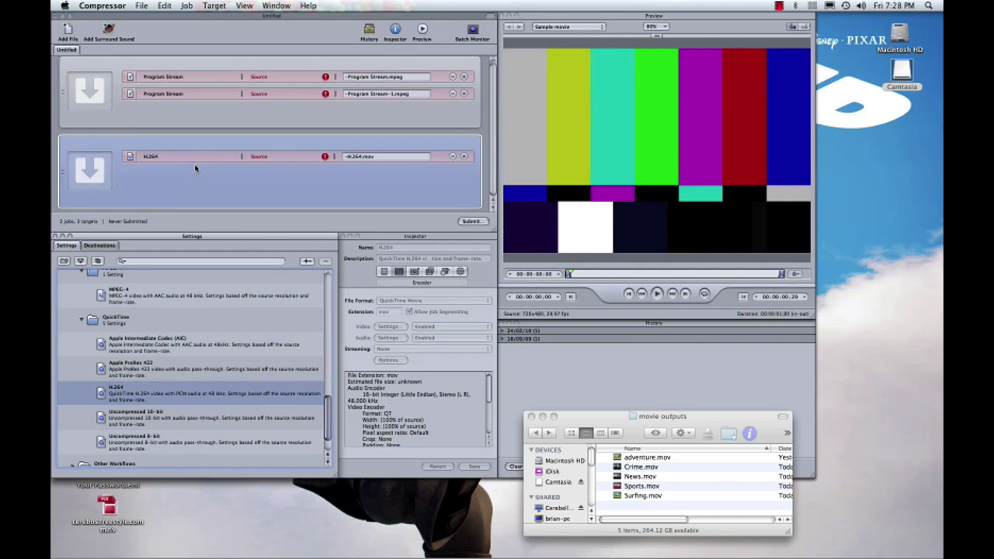
pyautogui.click(181, 156)
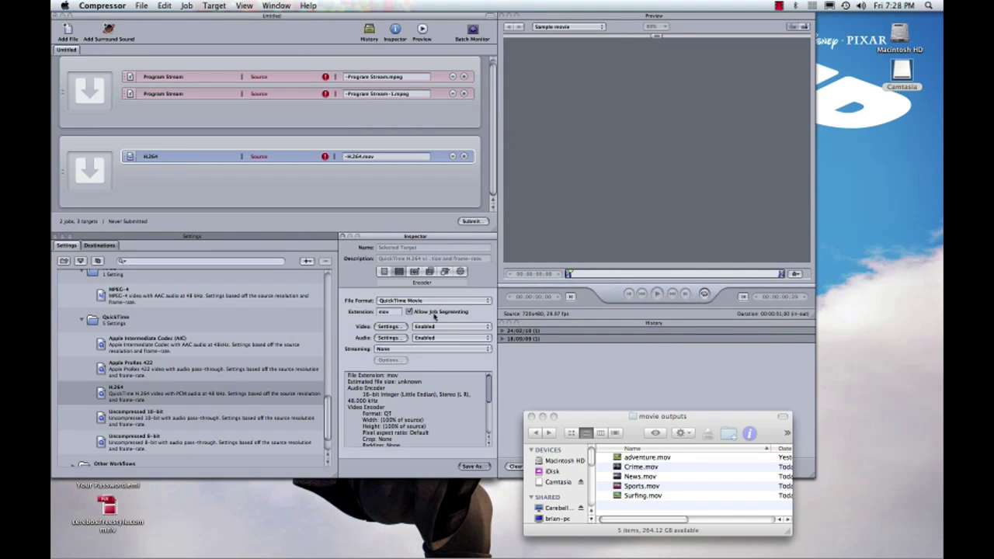
# - Restrict the H.264 video data rate to 4000 kbits/sec, optimized for streaming
pyautogui.click(398, 329)
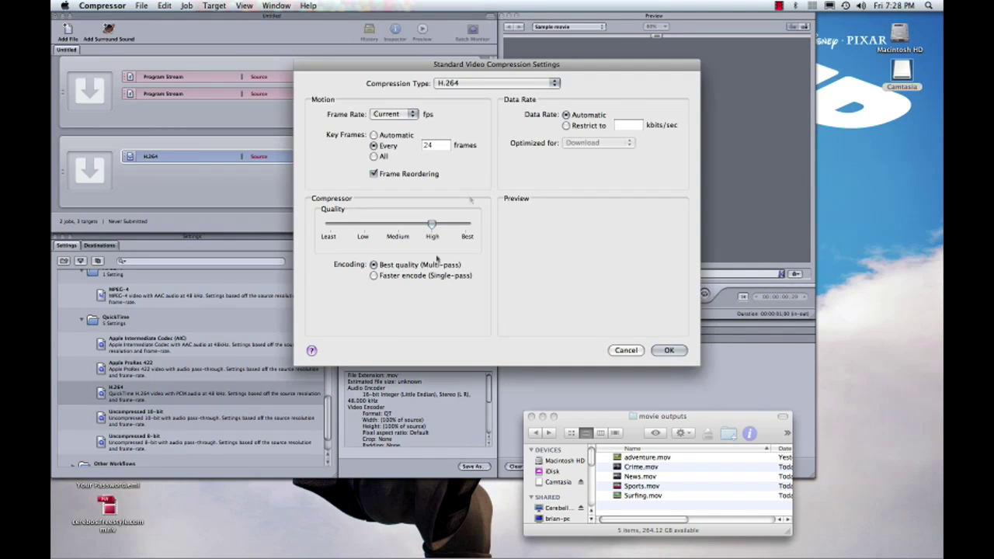
pyautogui.click(567, 126)
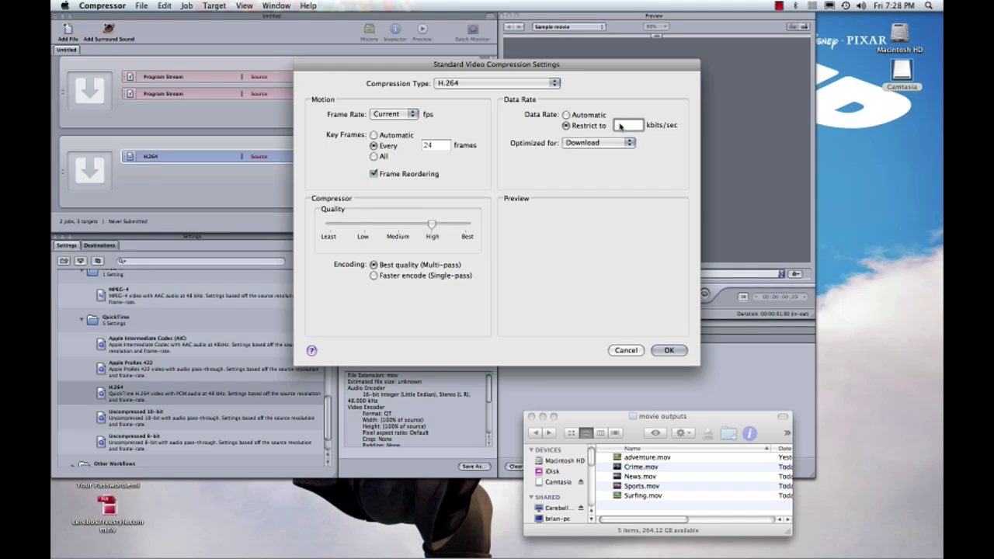
pyautogui.click(625, 126)
pyautogui.write('4000')
pyautogui.click(595, 143)
pyautogui.click(592, 153)
pyautogui.click(669, 351)
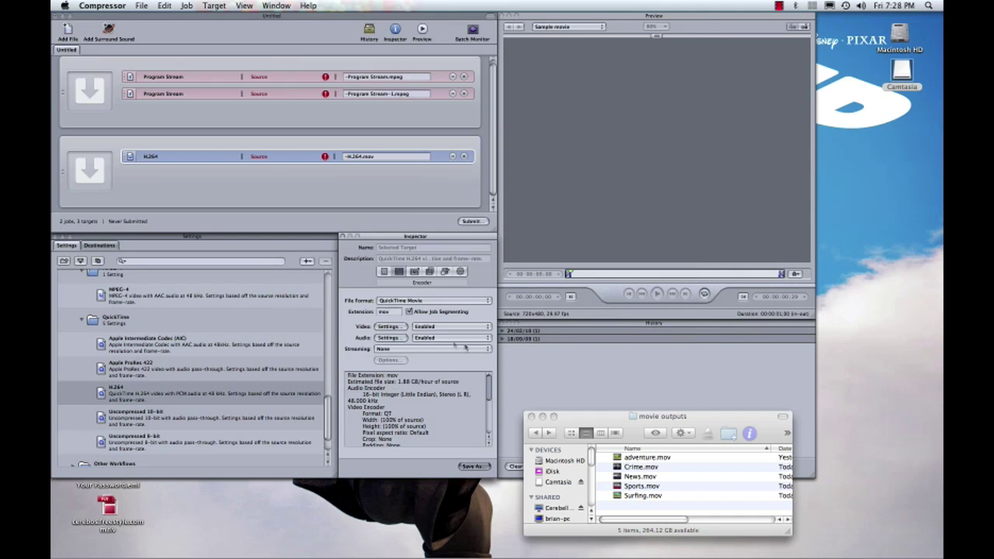
# - Switch the H.264 target's audio format to AAC
pyautogui.click(388, 338)
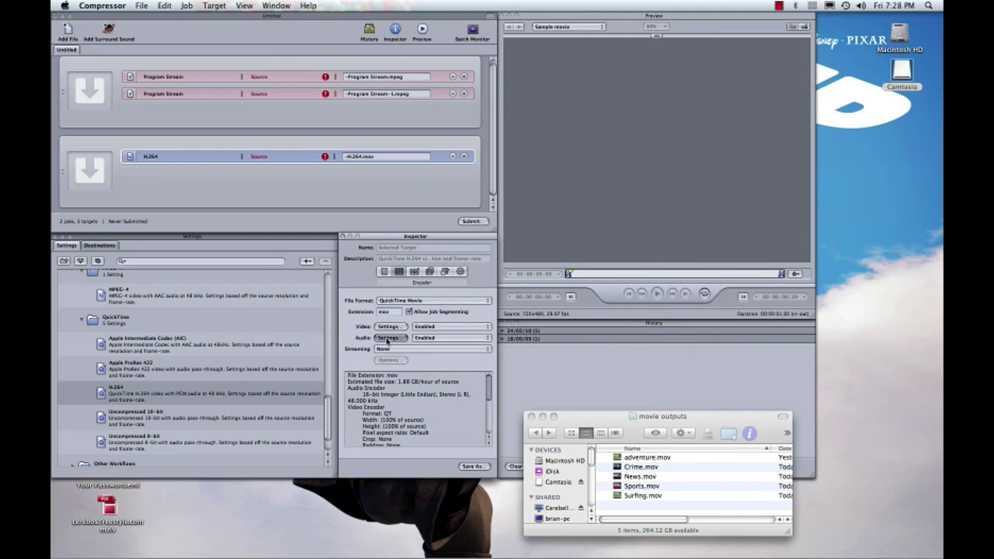
pyautogui.click(481, 109)
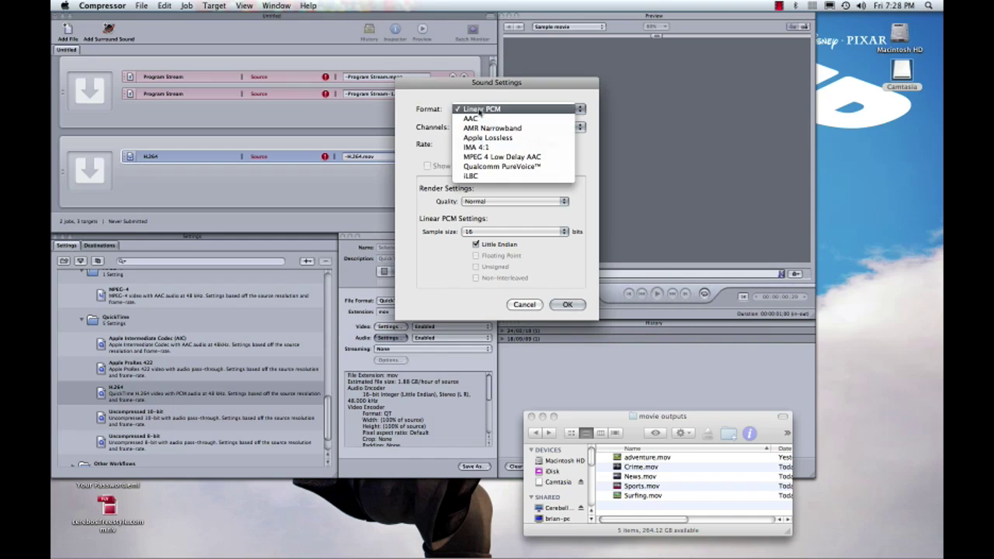
pyautogui.click(481, 118)
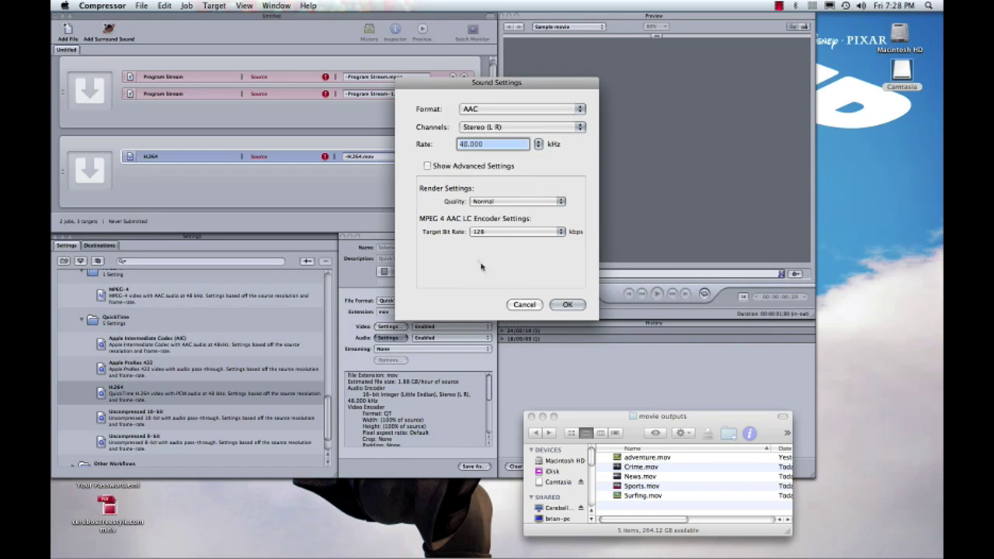
pyautogui.click(567, 305)
pyautogui.click(430, 271)
pyautogui.click(446, 272)
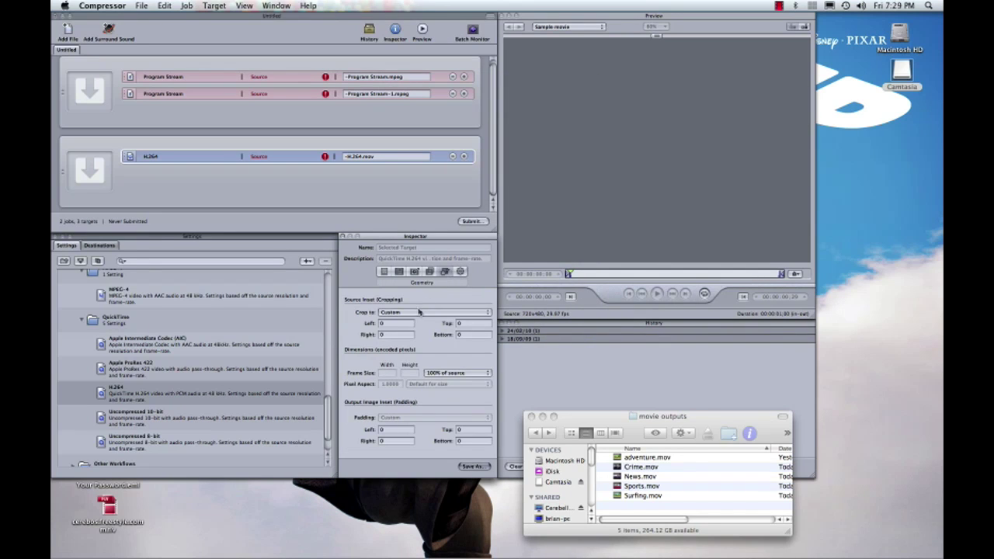
# - Set the H.264 target's frame size to 1280x720
pyautogui.click(462, 371)
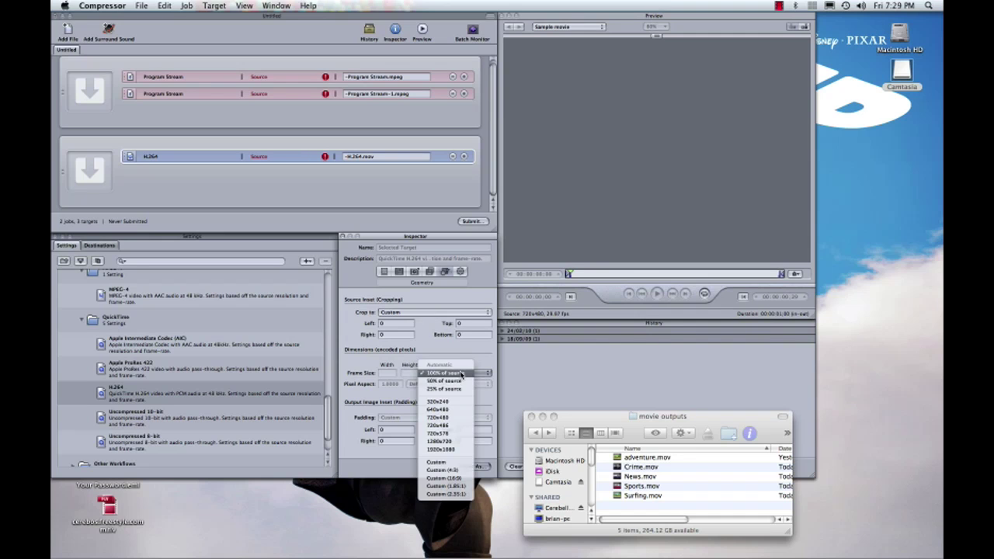
pyautogui.click(452, 451)
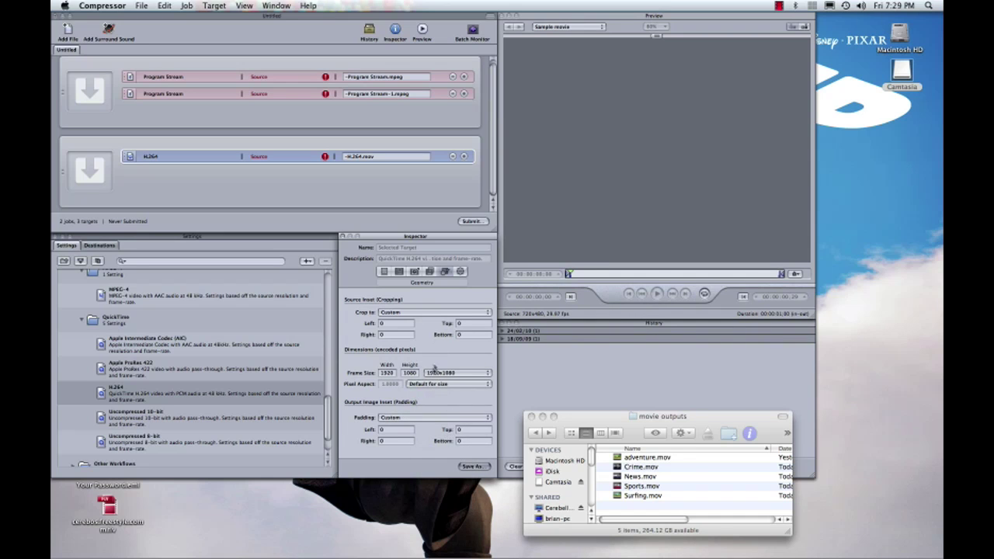
pyautogui.click(437, 373)
pyautogui.click(439, 364)
# - Save the target as the custom setting YouTube-H264-720p24-4M
pyautogui.click(472, 465)
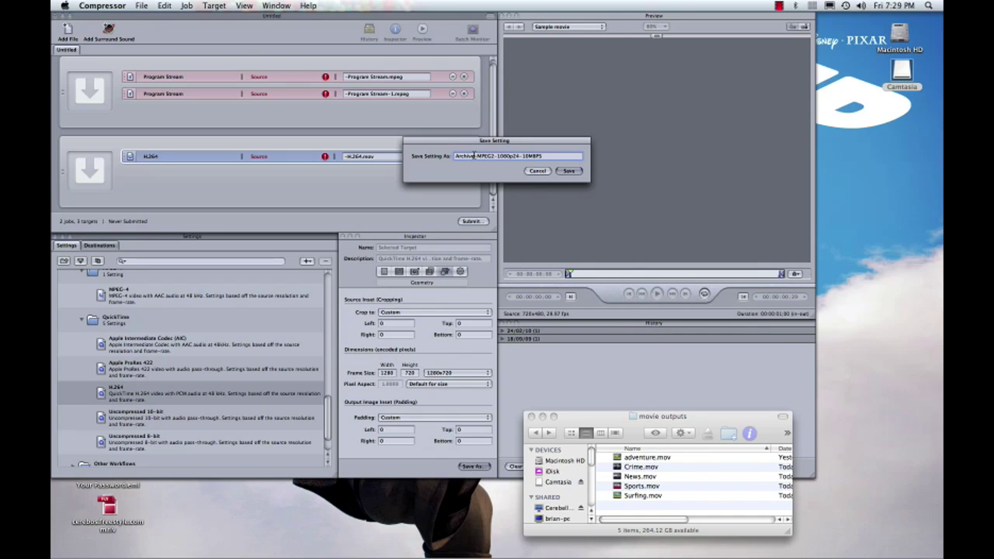
pyautogui.doubleClick(470, 155)
pyautogui.write('YouTube')
pyautogui.press('super+shift+Right')
pyautogui.write('-H264-720p24-4M')
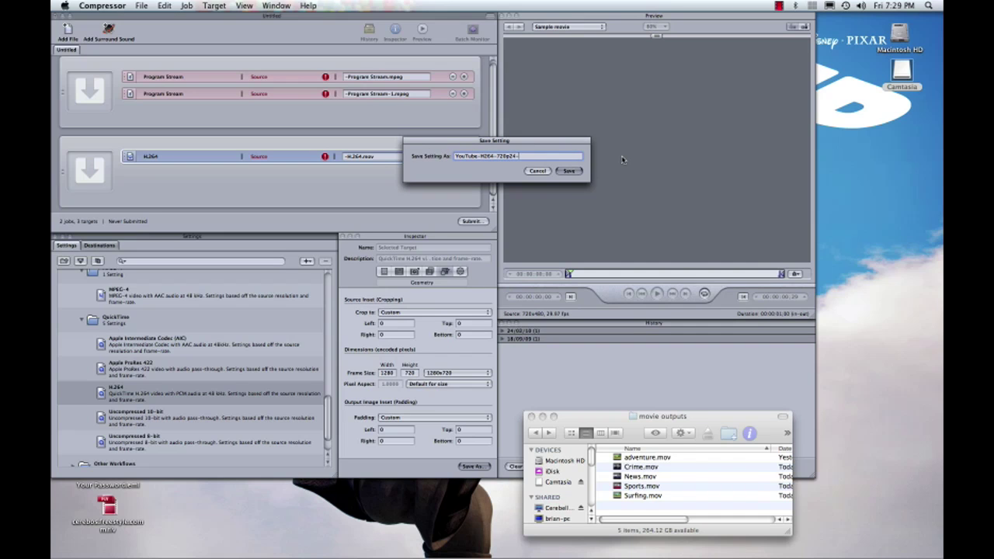
pyautogui.click(569, 171)
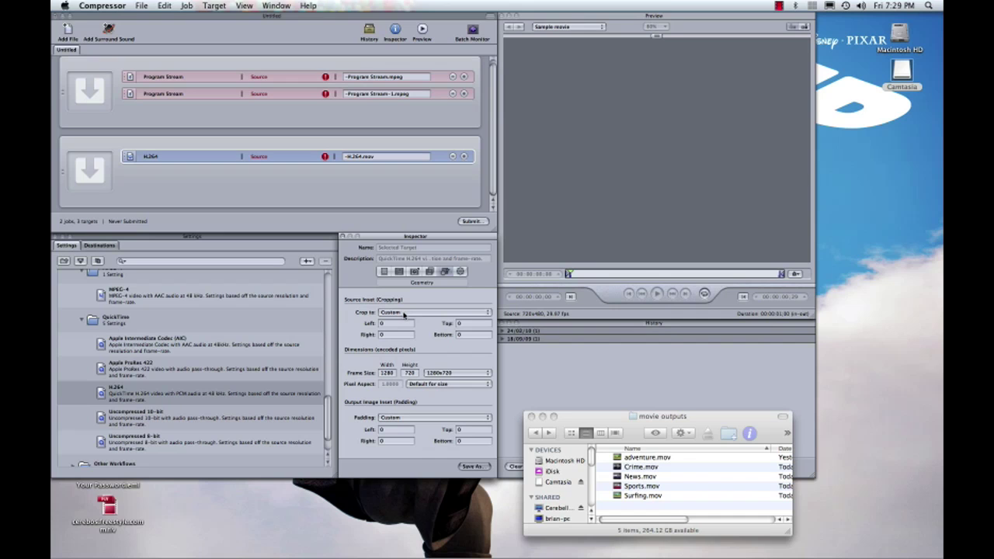
# - Change the H.264 target's frame size from 1280x720 to 320x240
pyautogui.click(445, 379)
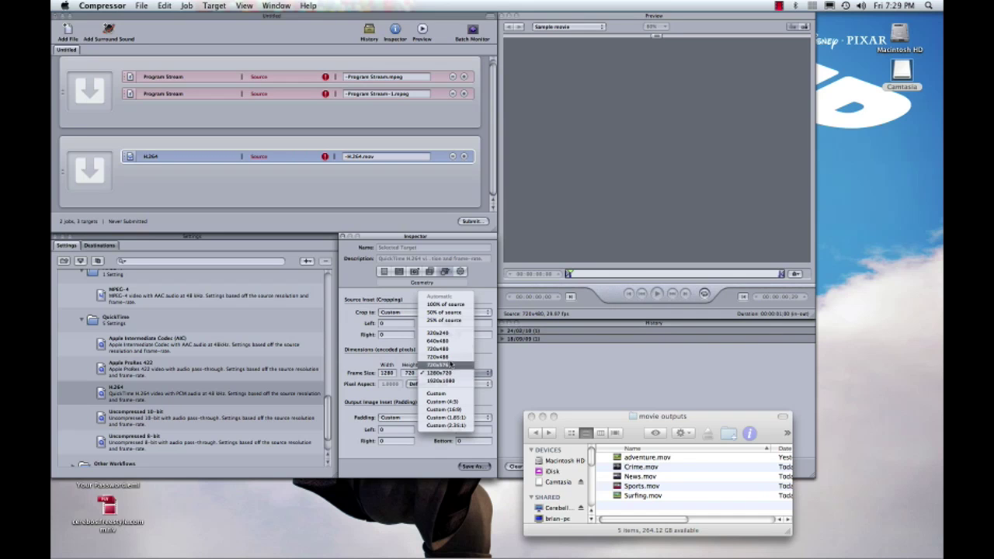
pyautogui.click(449, 333)
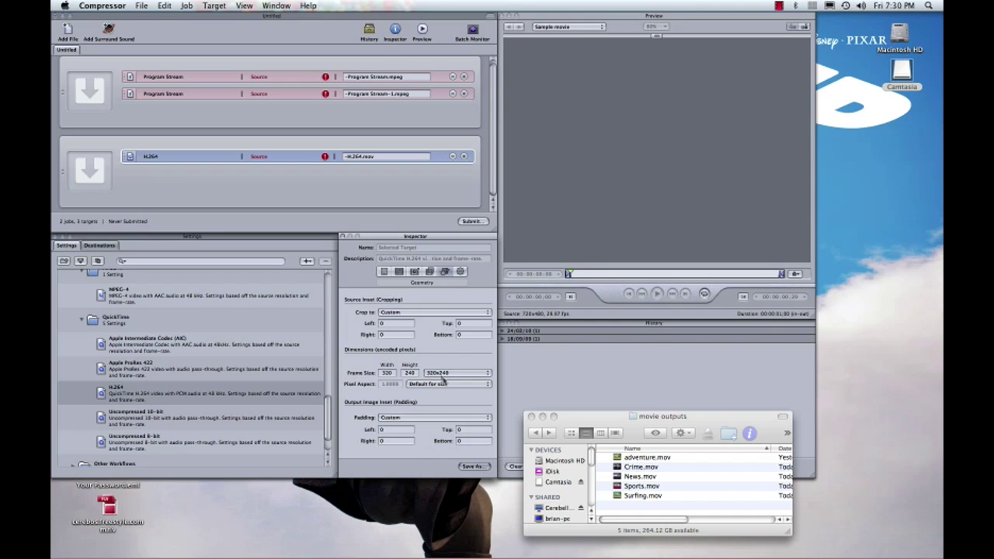
pyautogui.click(387, 272)
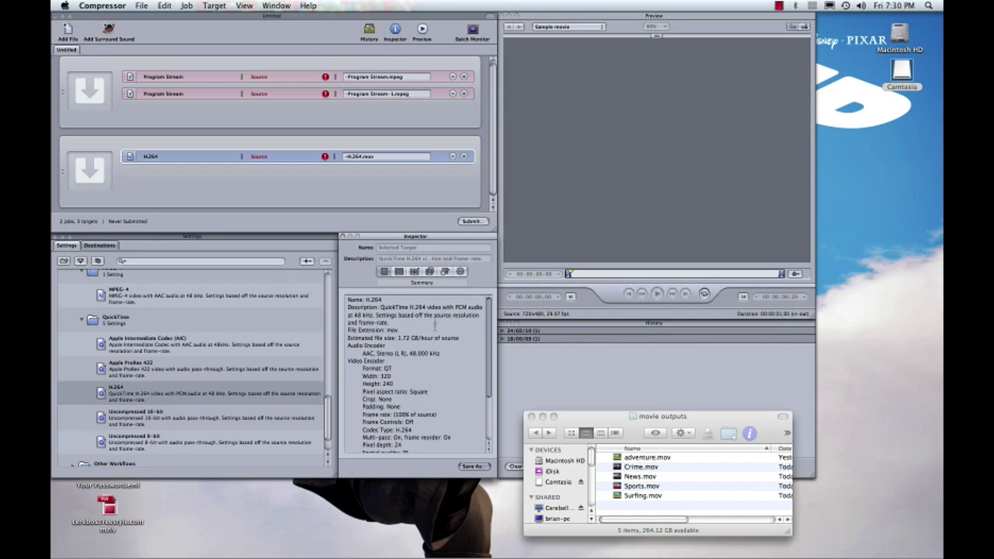
pyautogui.click(400, 273)
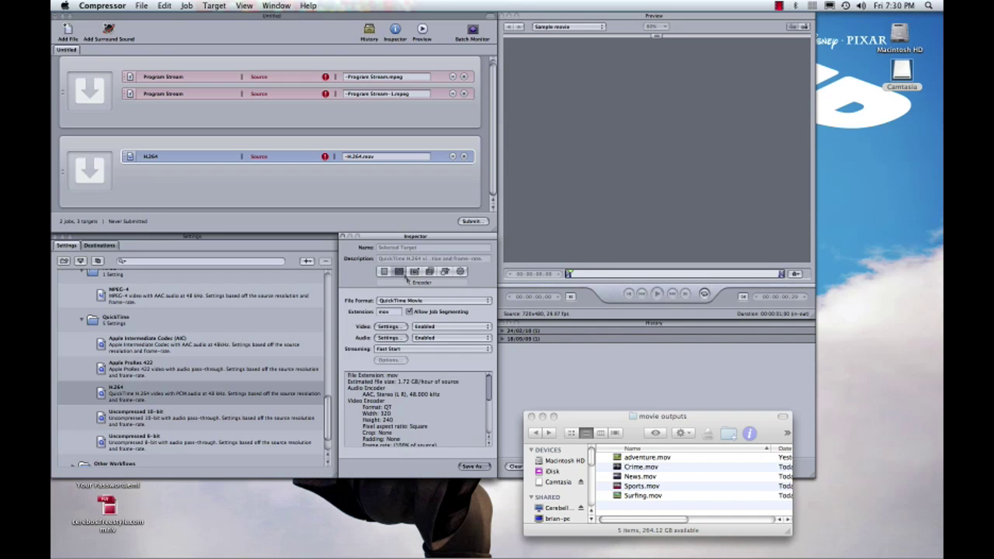
pyautogui.click(390, 326)
# - Lower the restricted video data rate to 200 kbits/sec, giving an 87.89 MB per hour estimate
pyautogui.click(634, 129)
pyautogui.doubleClick(634, 128)
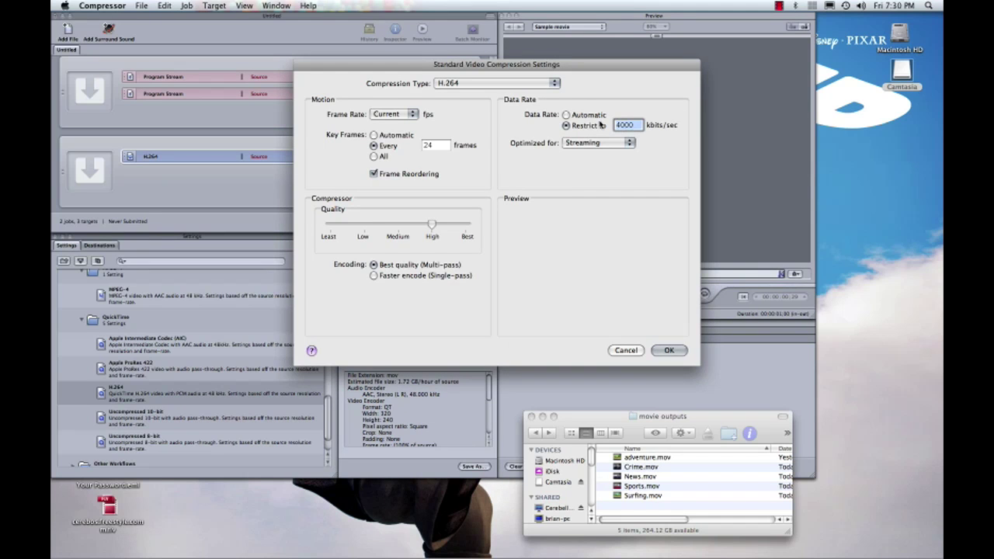
pyautogui.write('200')
pyautogui.click(668, 351)
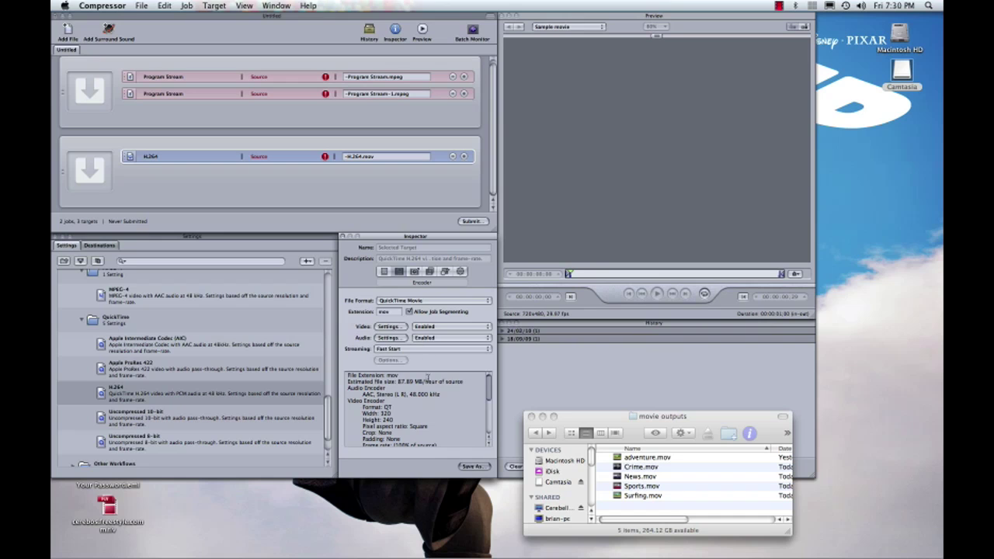
pyautogui.click(444, 271)
pyautogui.click(420, 385)
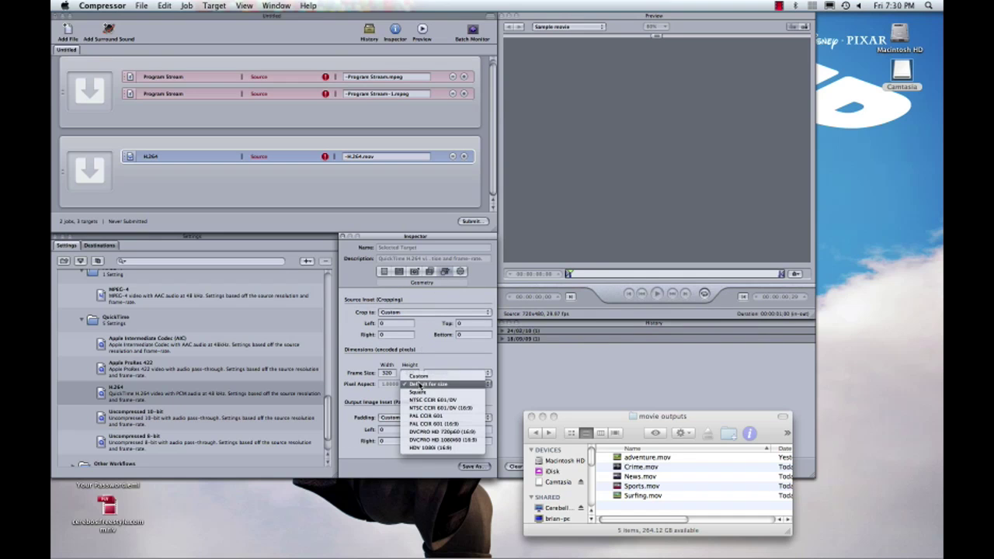
# - Set the target's pixel aspect to a custom value of 1.333
pyautogui.click(431, 449)
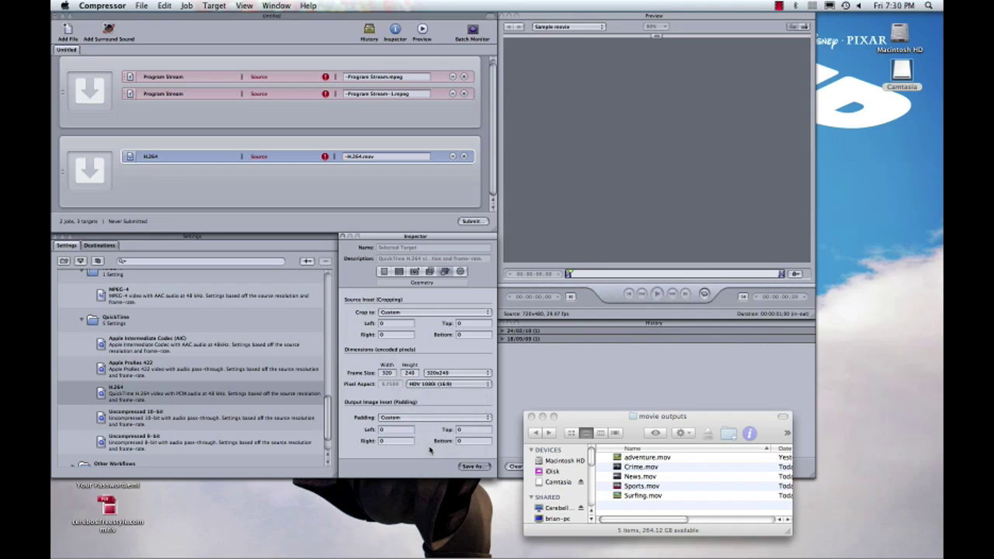
pyautogui.click(435, 373)
pyautogui.click(438, 335)
pyautogui.doubleClick(395, 386)
pyautogui.write('1')
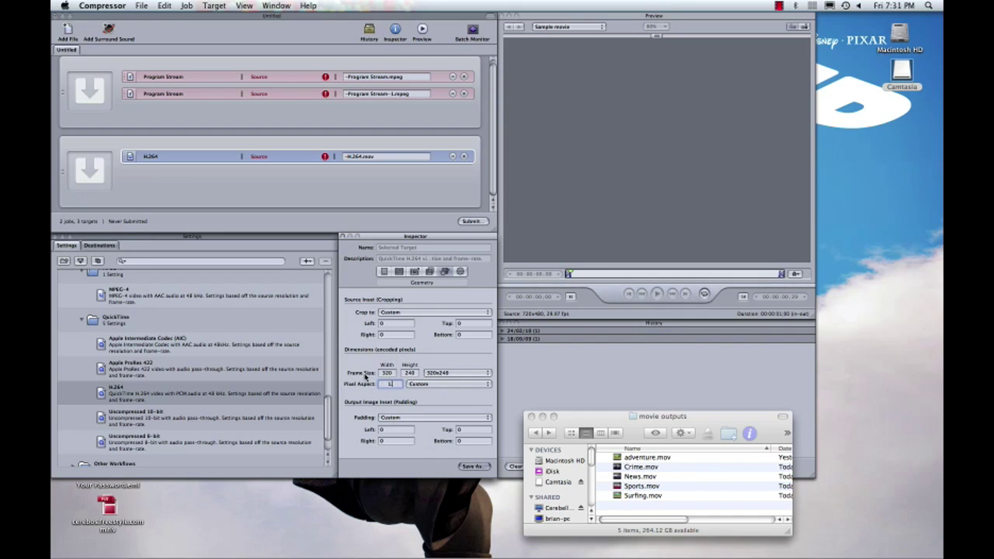
pyautogui.write('.333')
# - Save the target as the custom setting Ipod-H264-240p24-4MBPS
pyautogui.click(476, 467)
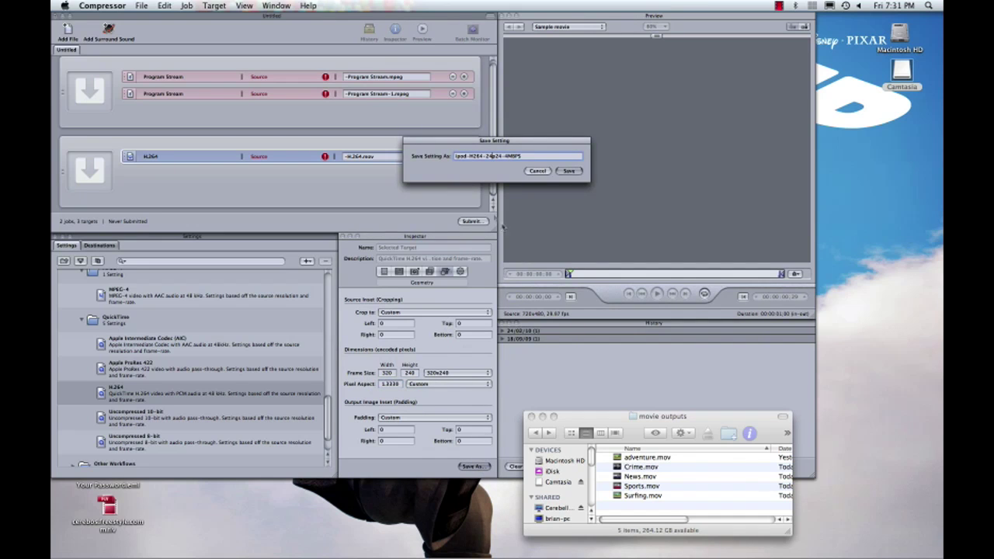
pyautogui.click(502, 159)
pyautogui.write('0')
pyautogui.click(571, 171)
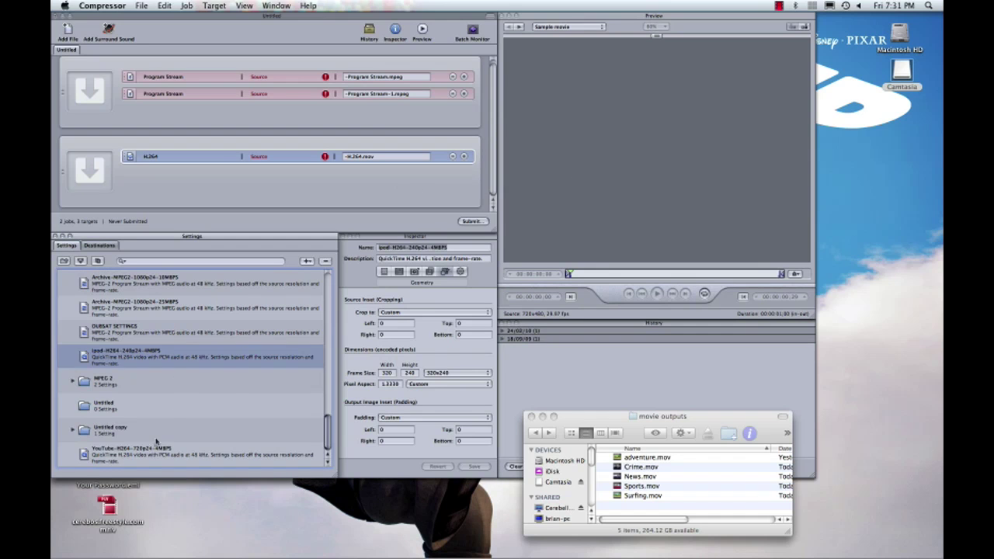
# - Delete the three existing targets and the empty second job from the batch
pyautogui.click(152, 450)
pyautogui.keyDown('shift'); pyautogui.click(124, 353); pyautogui.keyUp('shift')
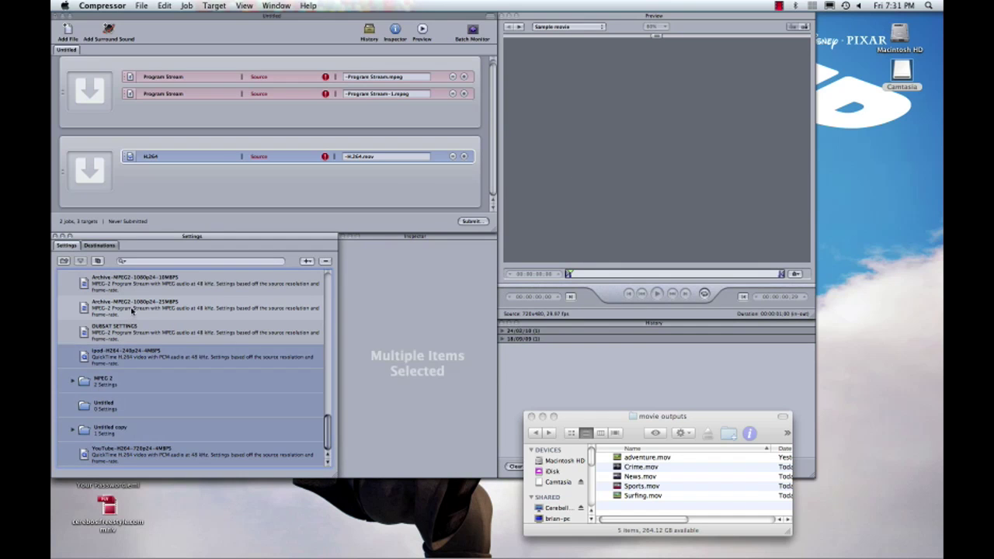
pyautogui.click(130, 362)
pyautogui.click(143, 192)
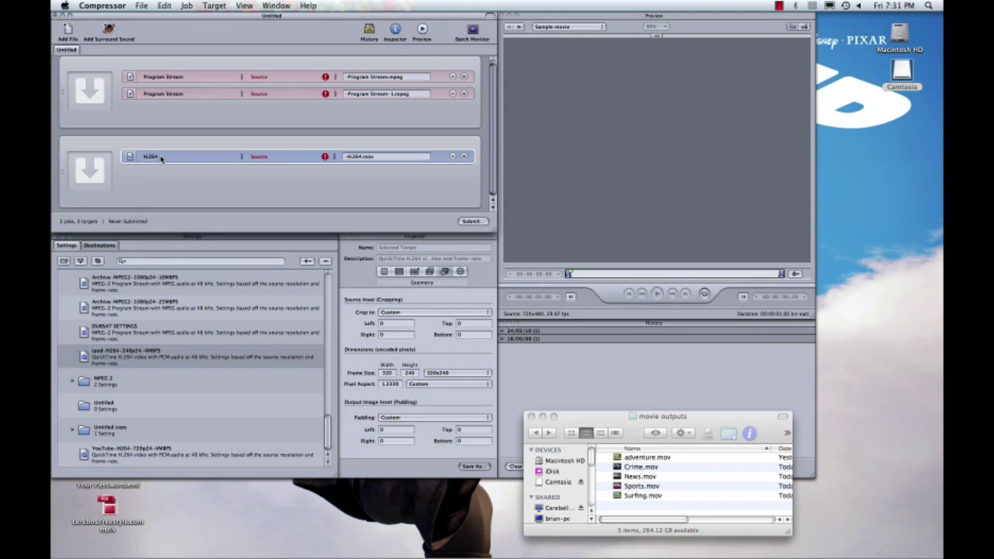
pyautogui.press('Delete')
pyautogui.click(152, 93)
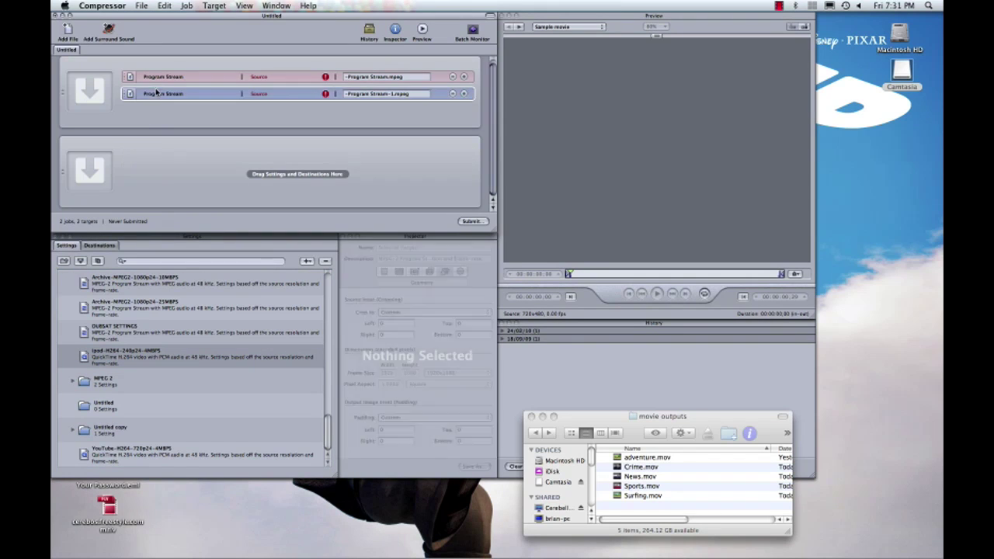
pyautogui.press('Delete')
pyautogui.click(166, 81)
pyautogui.press('Delete')
pyautogui.click(205, 170)
pyautogui.press('Delete')
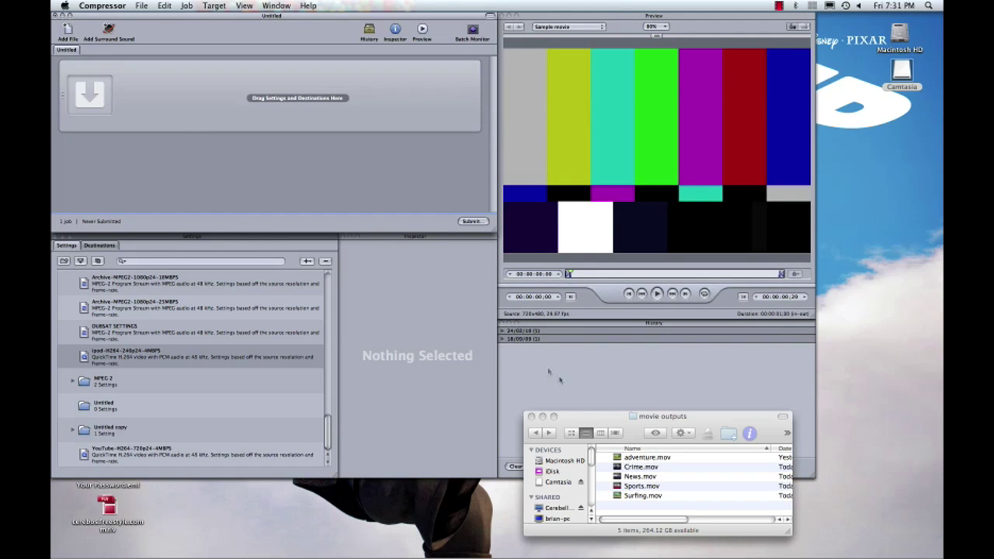
# - Add the five movies (adventure, Crime, News, Sports, Surfing) from movie outputs as jobs
pyautogui.click(651, 501)
pyautogui.click(639, 486)
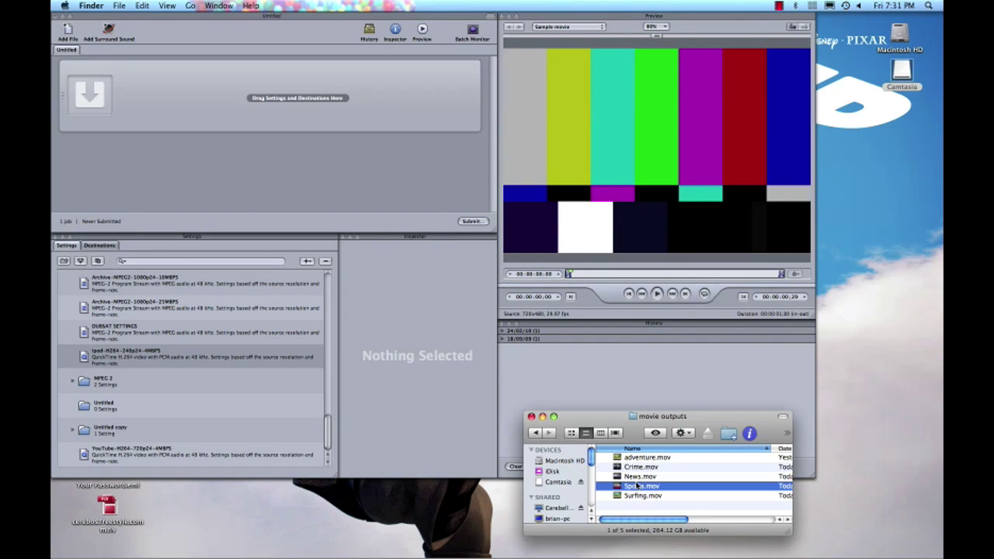
pyautogui.click(638, 458)
pyautogui.keyDown('shift'); pyautogui.click(639, 497); pyautogui.keyUp('shift')
pyautogui.moveTo(641, 475); pyautogui.dragTo(222, 99)
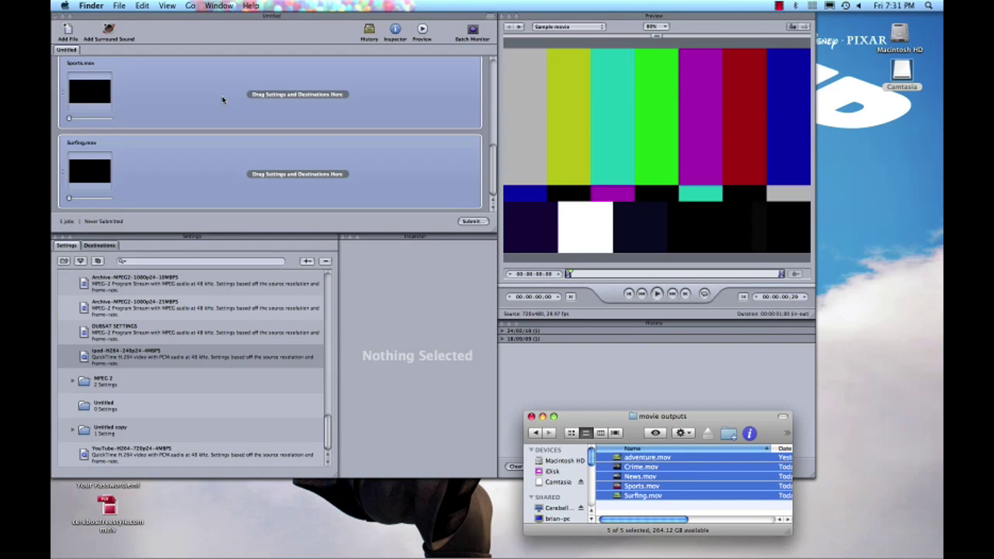
pyautogui.moveTo(494, 187); pyautogui.dragTo(494, 99)
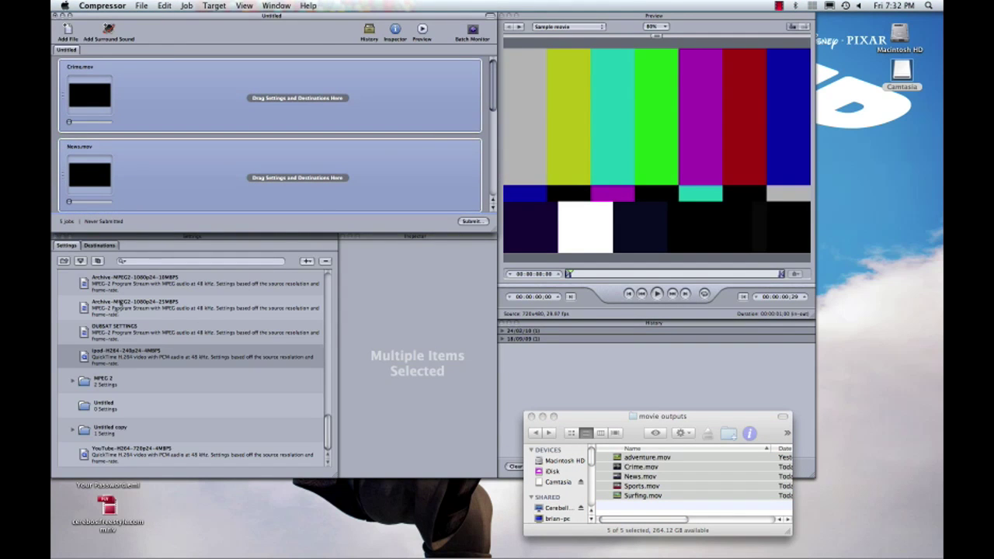
# - Apply the two Archive MPEG2 1080p24 settings (10MBPS, 25MBPS), ipod and YouTube to every movie job
pyautogui.click(129, 291)
pyautogui.click(128, 292)
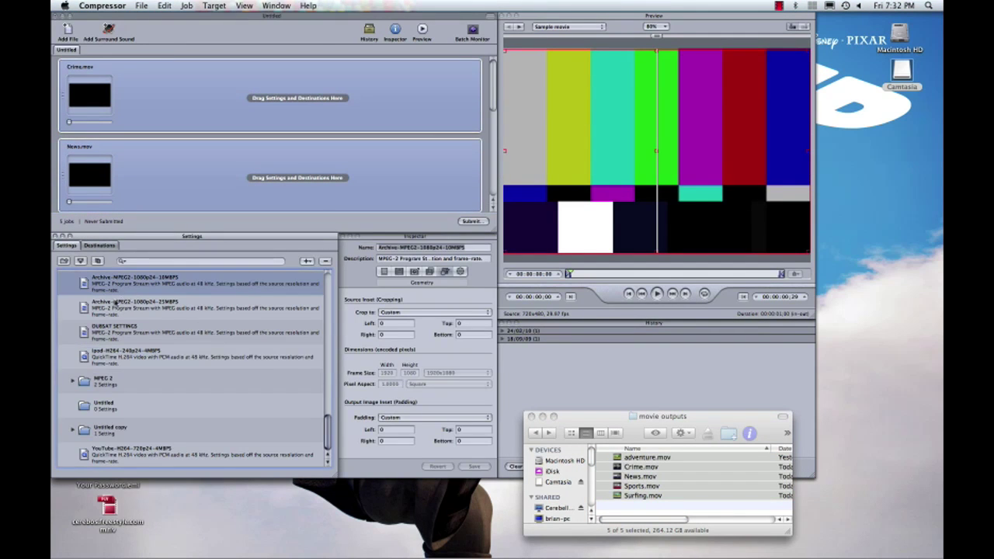
pyautogui.click(114, 307)
pyautogui.keyDown('shift'); pyautogui.click(123, 293); pyautogui.keyUp('shift')
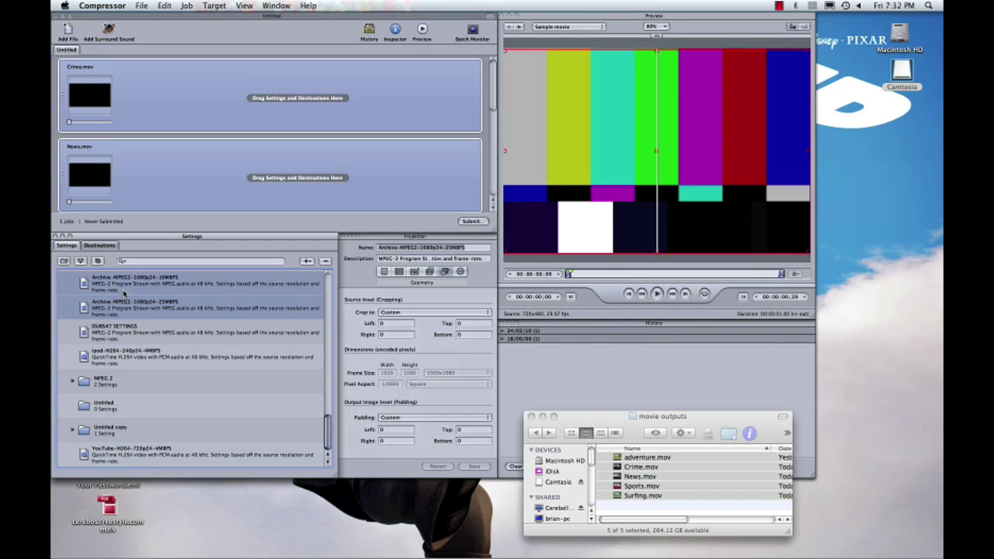
pyautogui.keyDown('shift'); pyautogui.click(126, 359); pyautogui.keyUp('shift')
pyautogui.keyDown('super'); pyautogui.click(113, 453); pyautogui.keyUp('super')
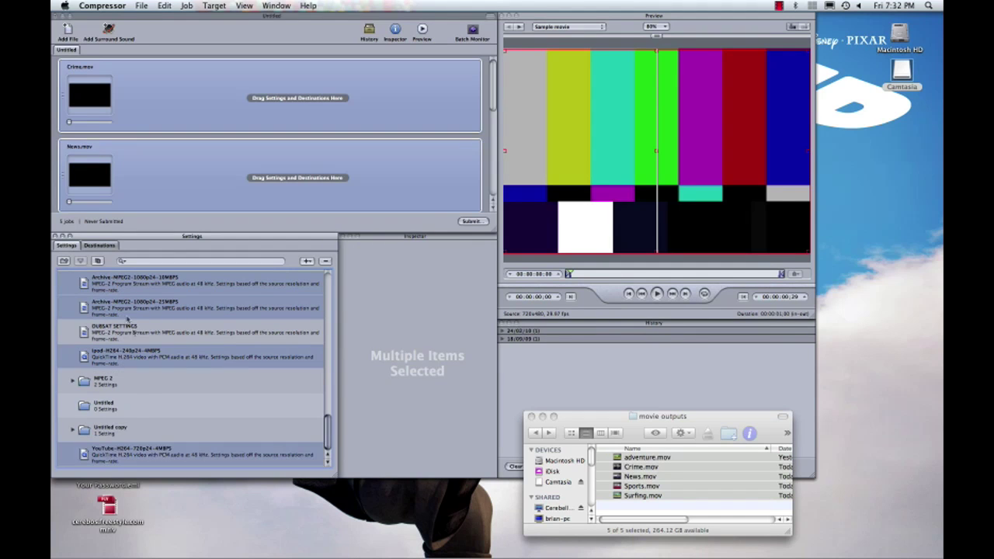
pyautogui.moveTo(91, 308); pyautogui.dragTo(221, 114)
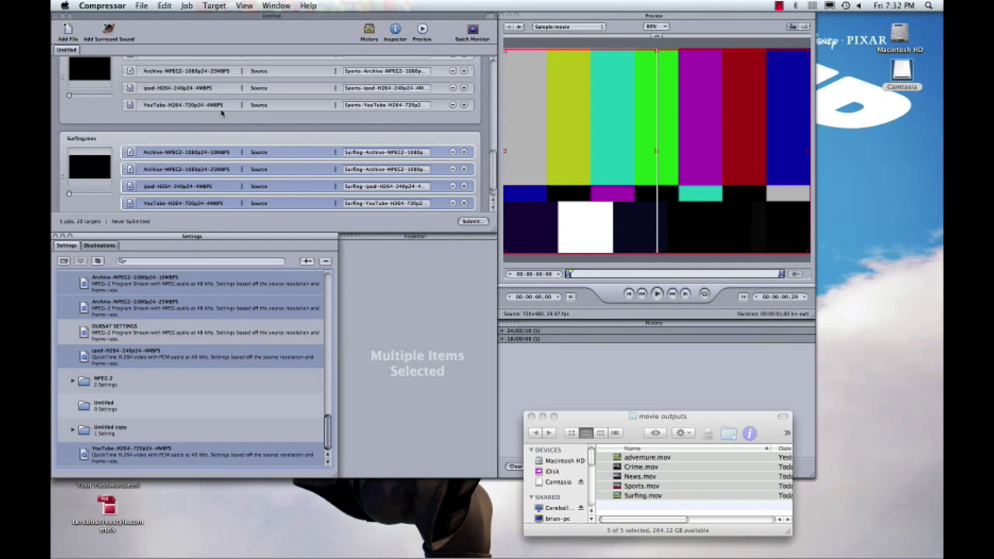
# - Submit the batch named Crime and view its progress for This Computer in Batch Monitor
pyautogui.scroll(5, 496, 140)
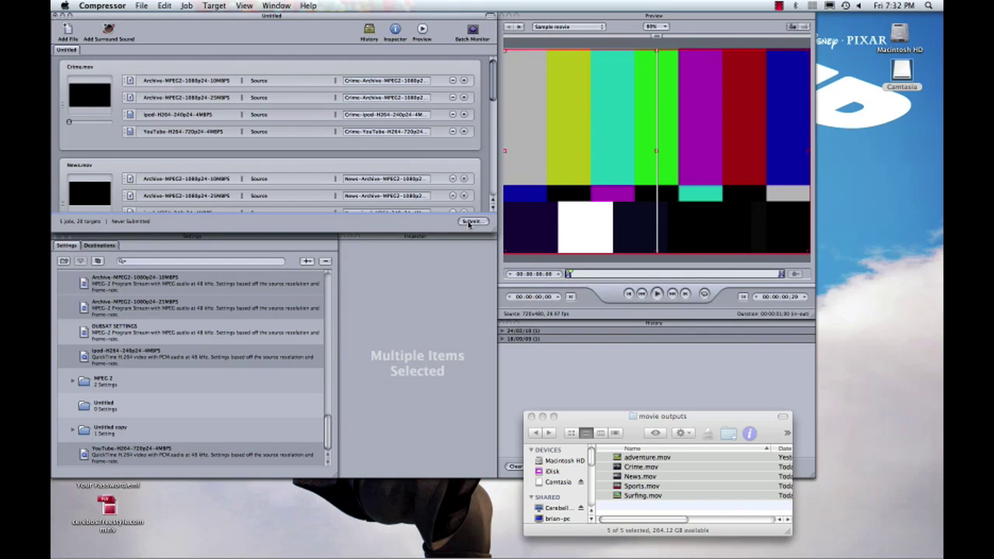
pyautogui.click(471, 222)
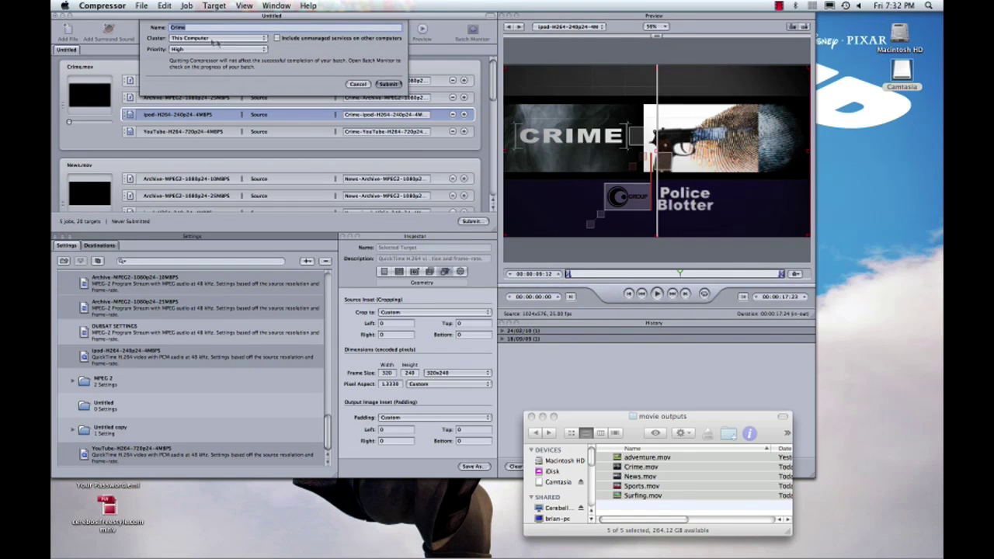
pyautogui.click(395, 85)
pyautogui.click(472, 32)
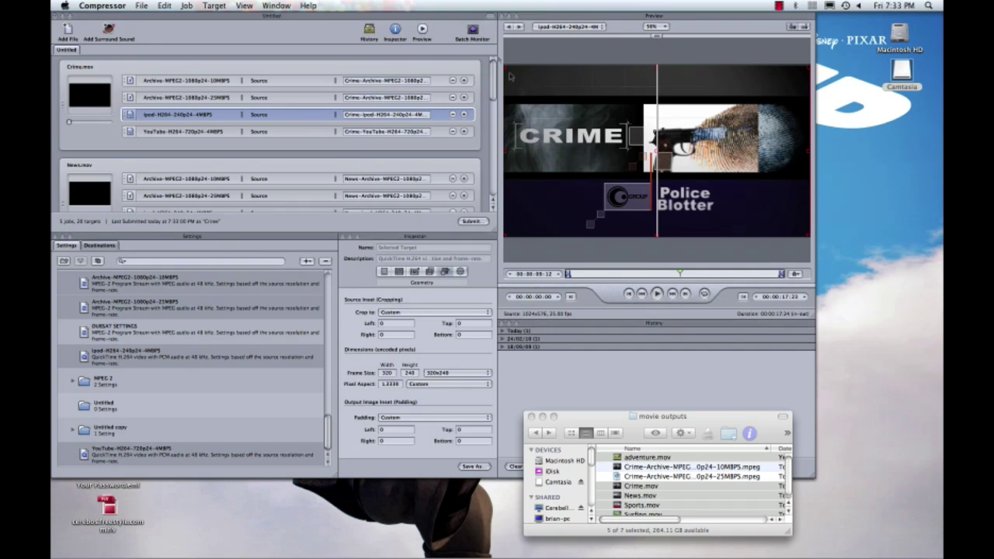
pyautogui.click(204, 59)
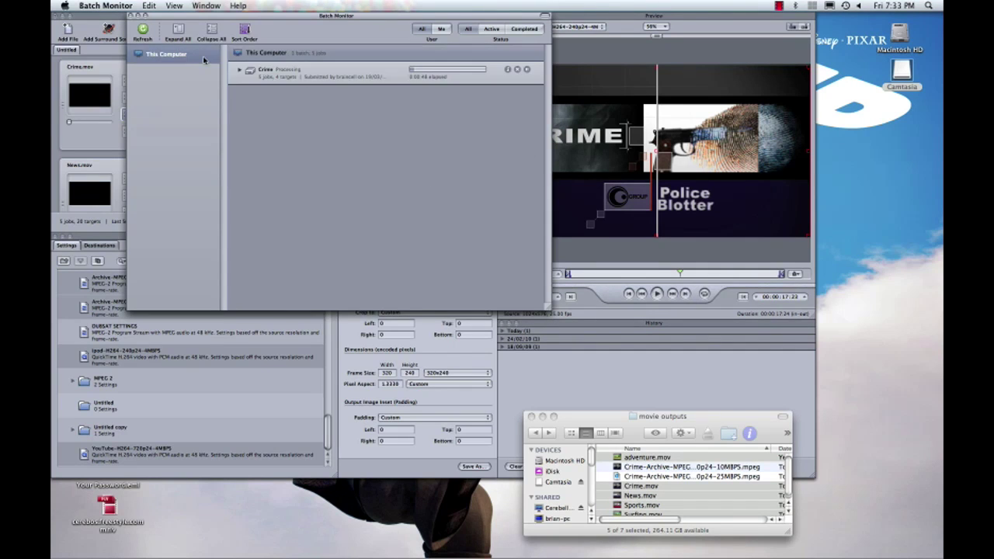
# - Expand the Crime batch to review its five queued jobs, then collapse it again
pyautogui.click(241, 70)
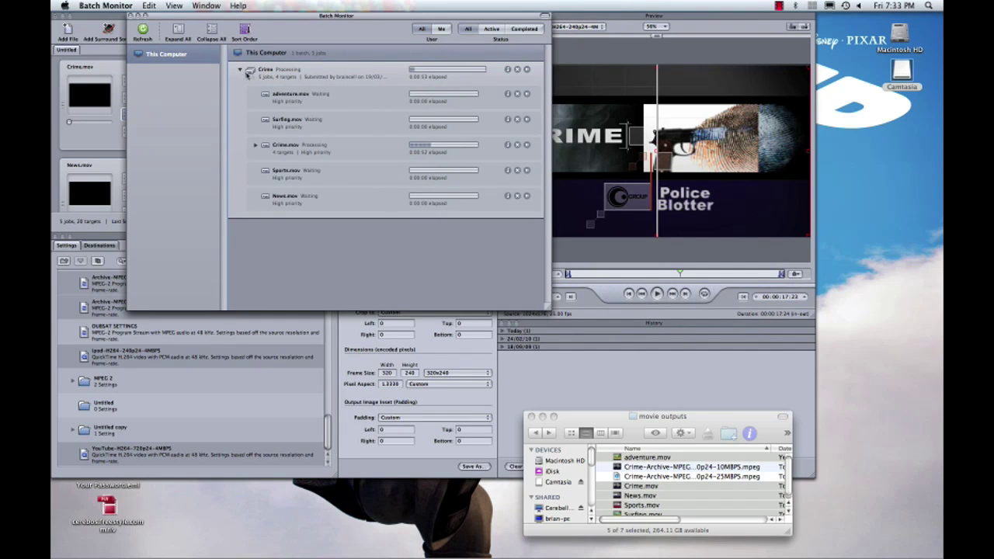
pyautogui.click(246, 72)
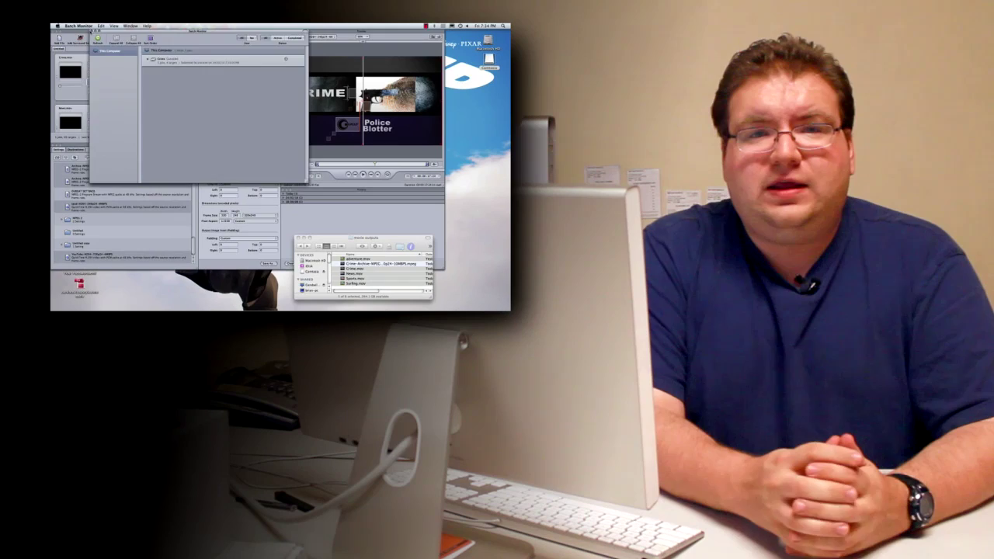
# - Hide the Batch Monitor window so Compressor's batch window is back in front
pyautogui.press('super+w')
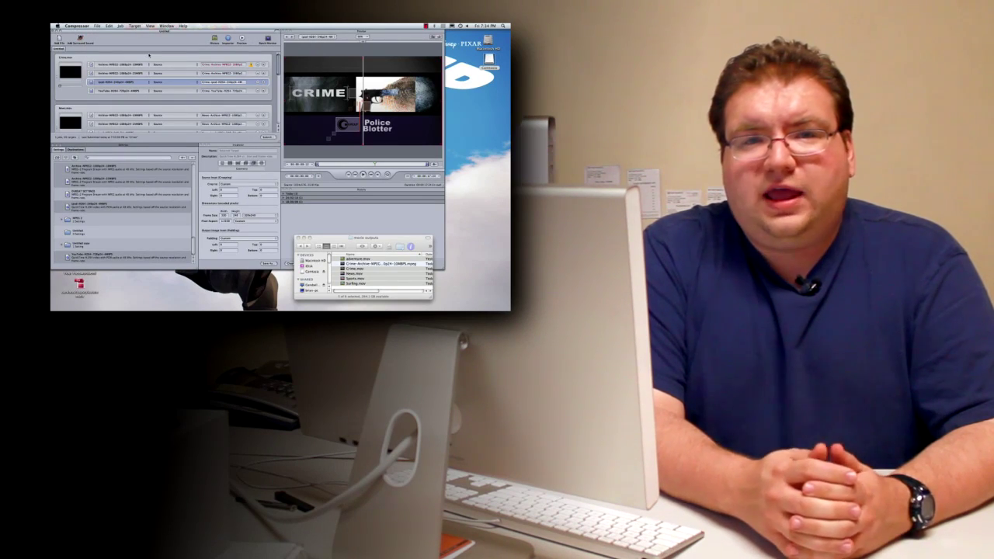